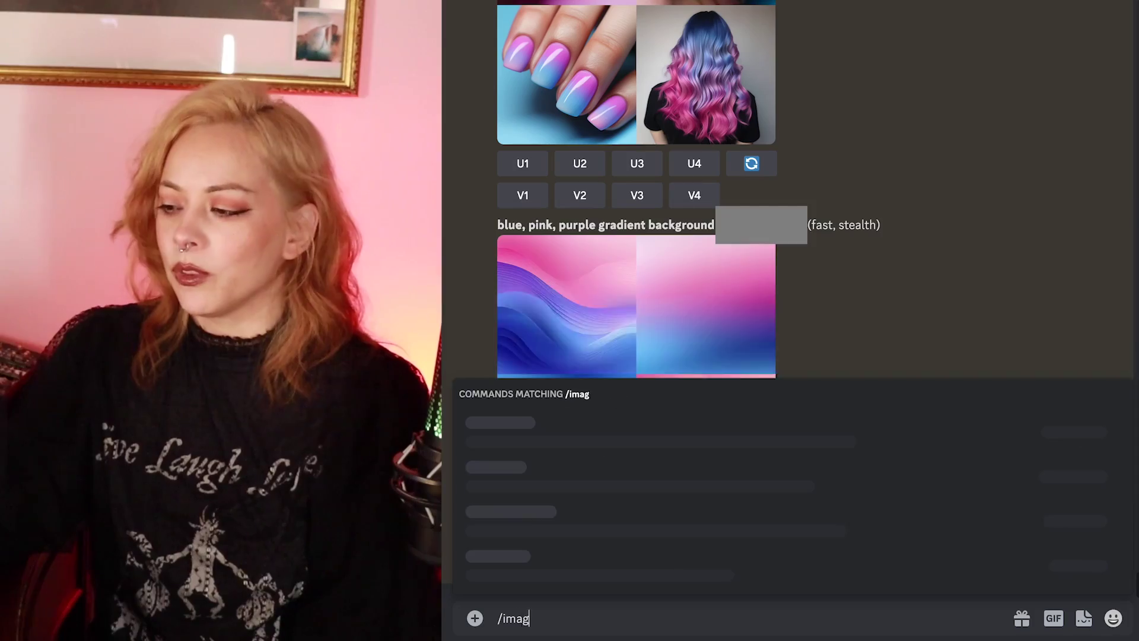
Step: Submit the Midjourney prompt 'creepy room with old porclain dolls, atmospheric, eerie, --ar 16:9'
{"action": "type", "text": "ine"}
{"action": "left_click", "coordinate": [578, 511]}
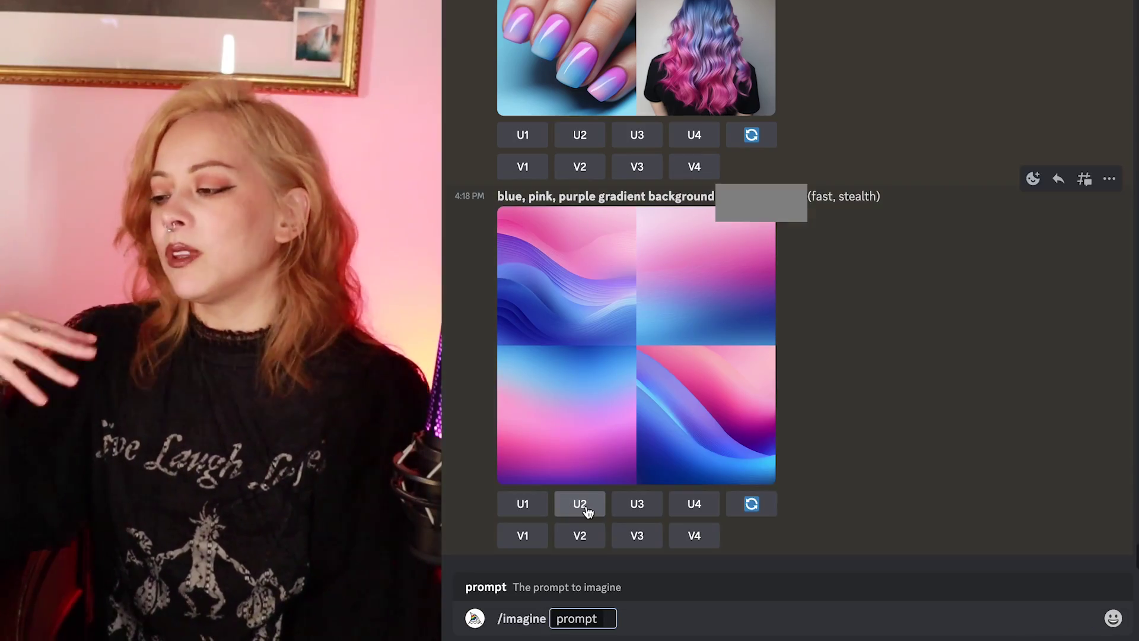
{"action": "type", "text": "creepy rooms"}
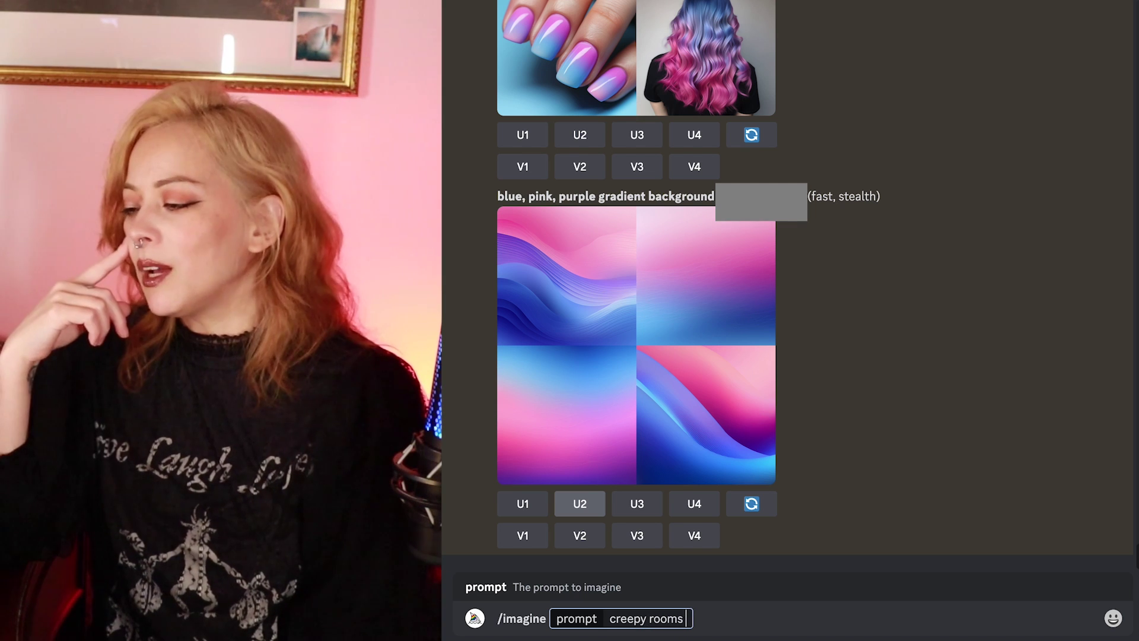
{"action": "key", "text": "BackSpace"}
{"action": "type", "text": "with old p"}
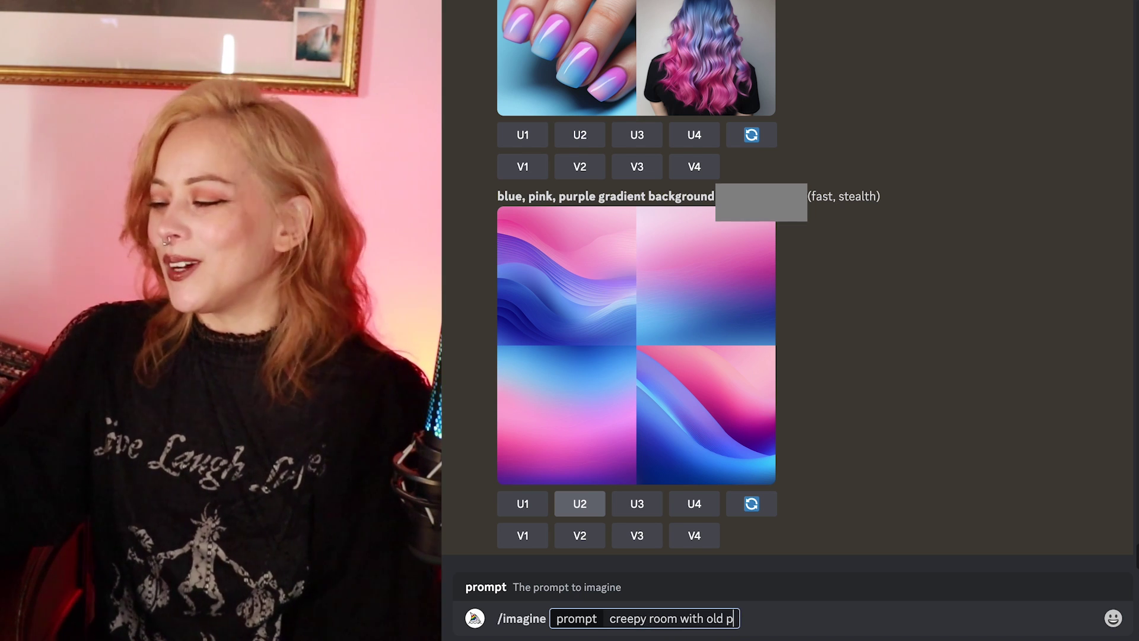
{"action": "type", "text": "orclein"}
{"action": "key", "text": "BackSpace"}
{"action": "key", "text": "BackSpace"}
{"action": "key", "text": "BackSpace"}
{"action": "type", "text": "ain do"}
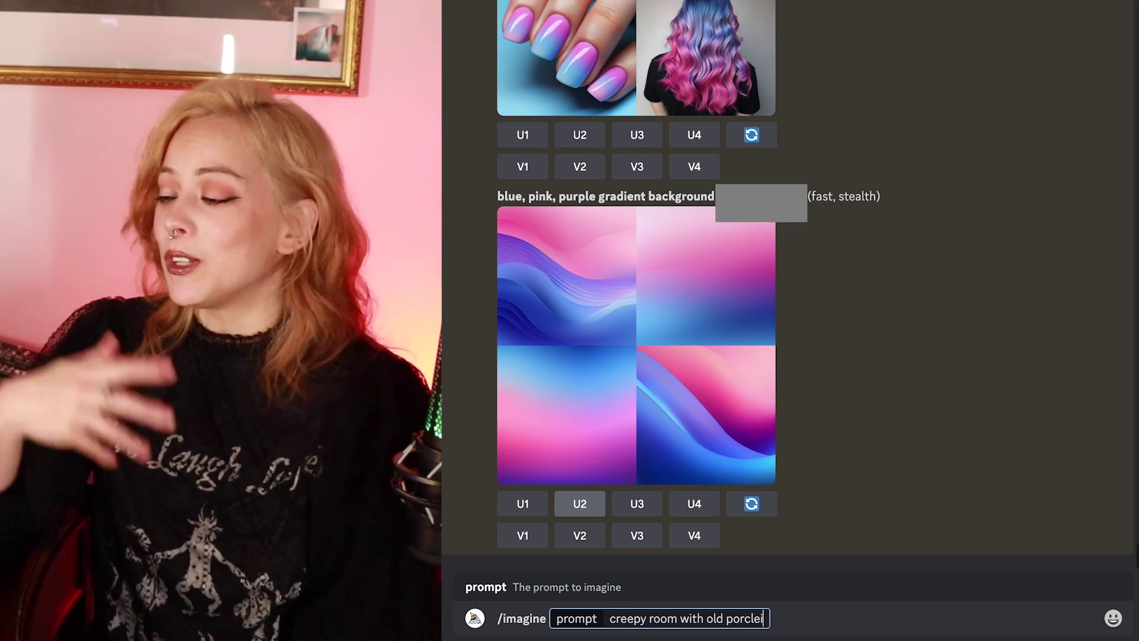
{"action": "type", "text": "lls, "}
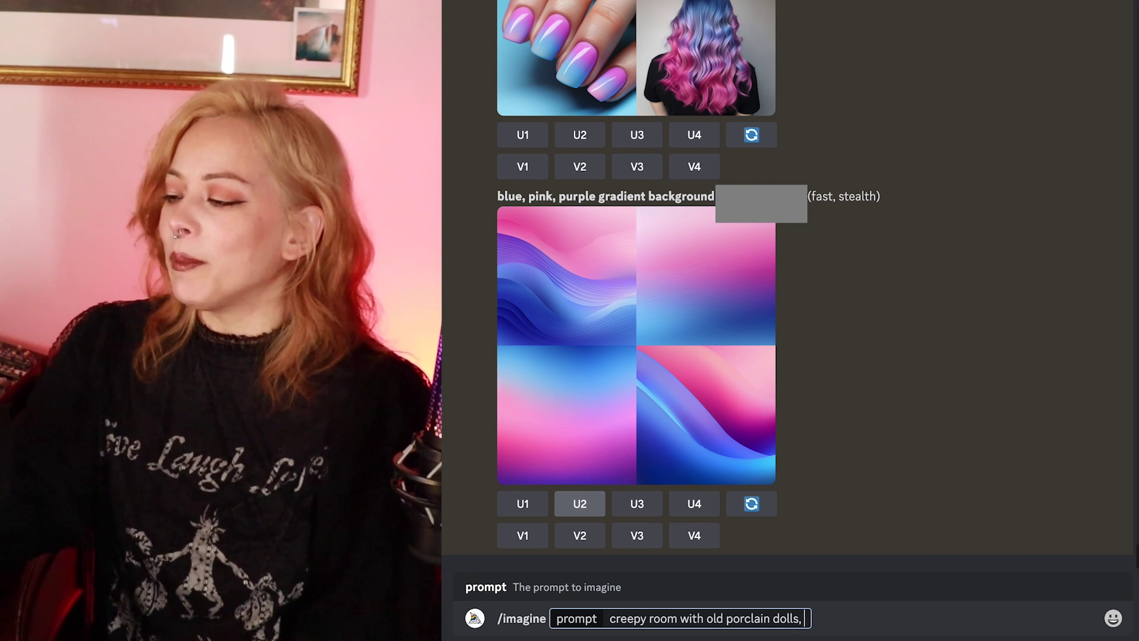
{"action": "type", "text": "atmpshph"}
{"action": "key", "text": "BackSpace"}
{"action": "key", "text": "BackSpace"}
{"action": "key", "text": "BackSpace"}
{"action": "key", "text": "BackSpace"}
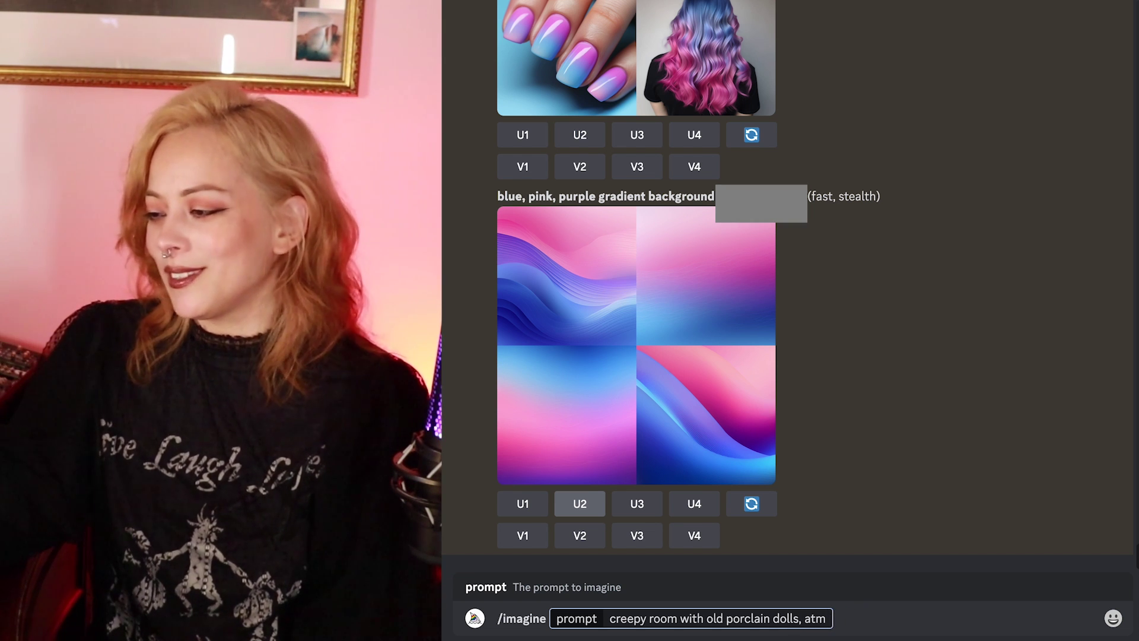
{"action": "type", "text": "ospheric, "}
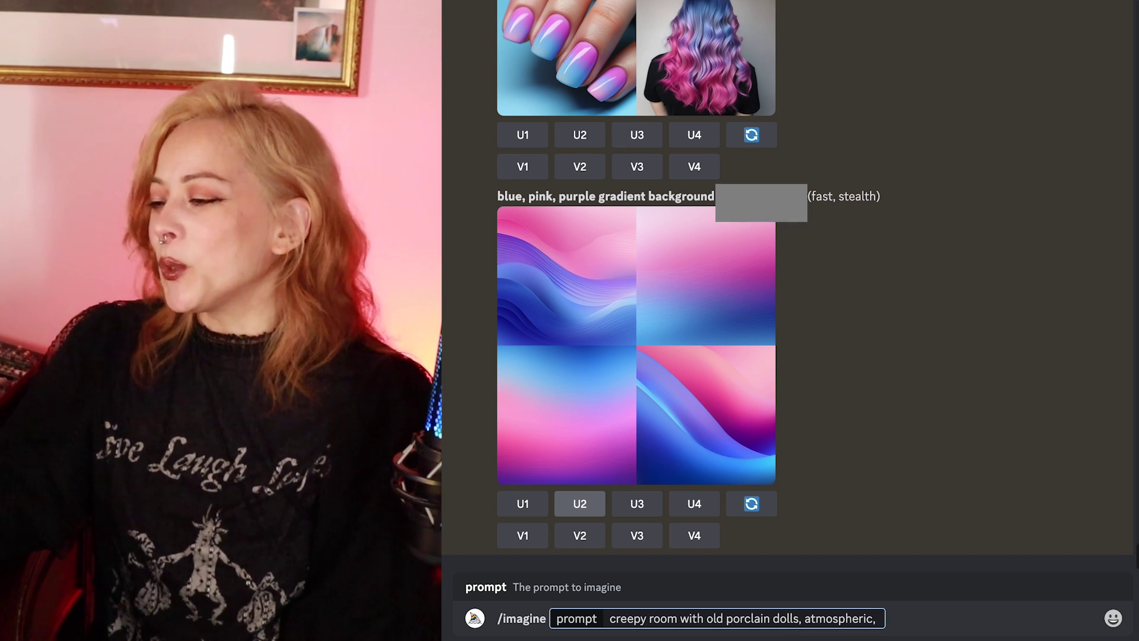
{"action": "type", "text": "e"}
{"action": "key", "text": "BackSpace"}
{"action": "key", "text": "BackSpace"}
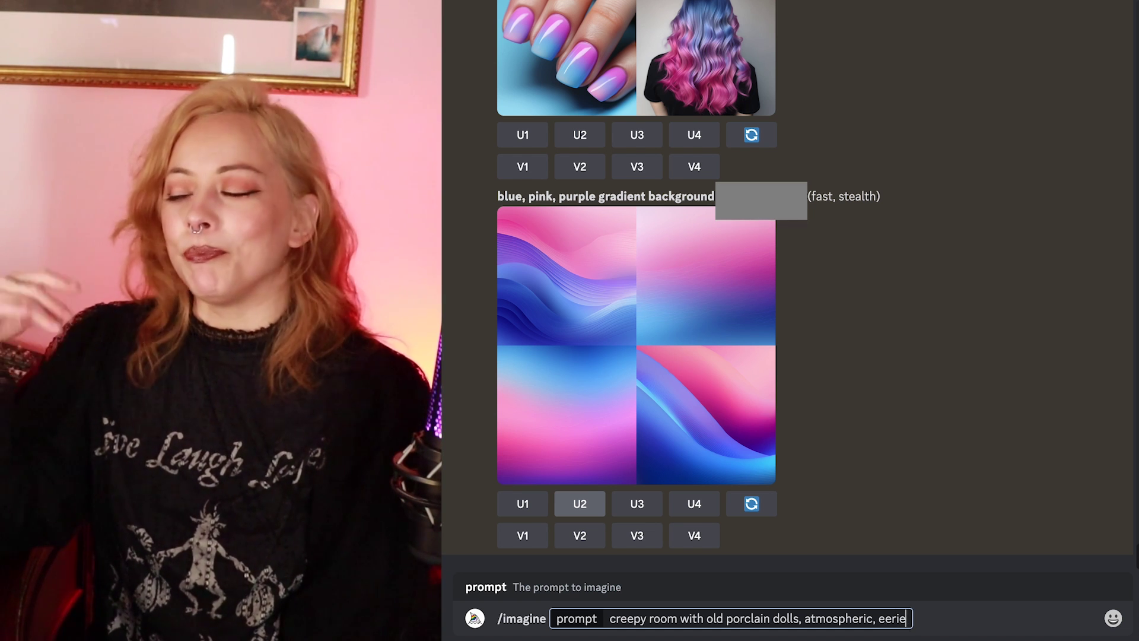
{"action": "key", "text": "BackSpace"}
{"action": "key", "text": "BackSpace"}
{"action": "key", "text": "BackSpace"}
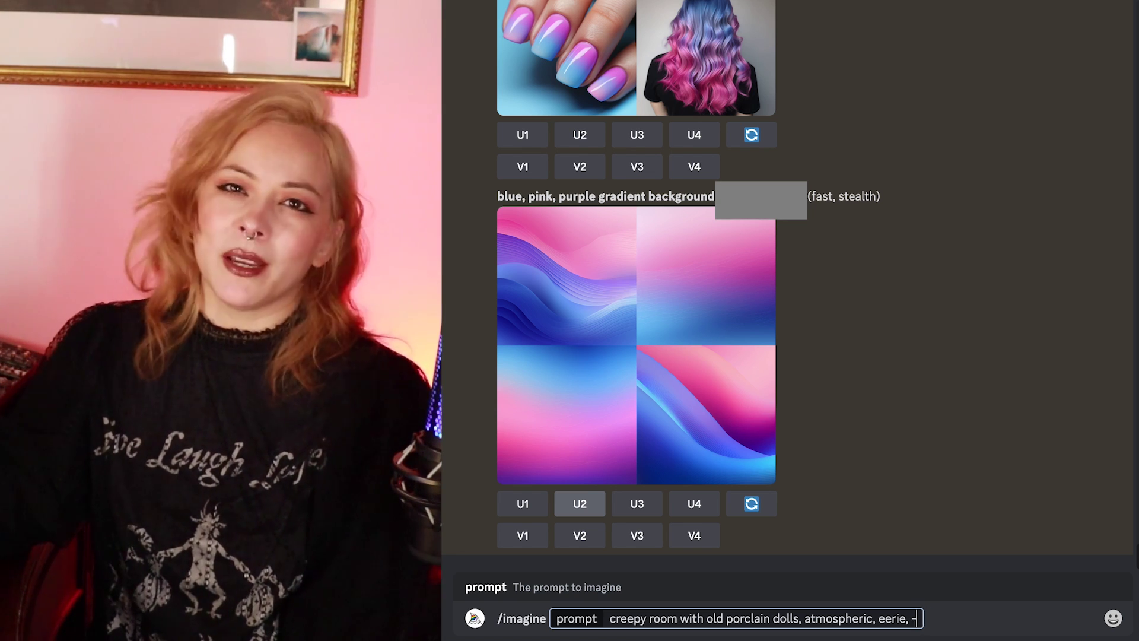
{"action": "type", "text": "-ar 16"}
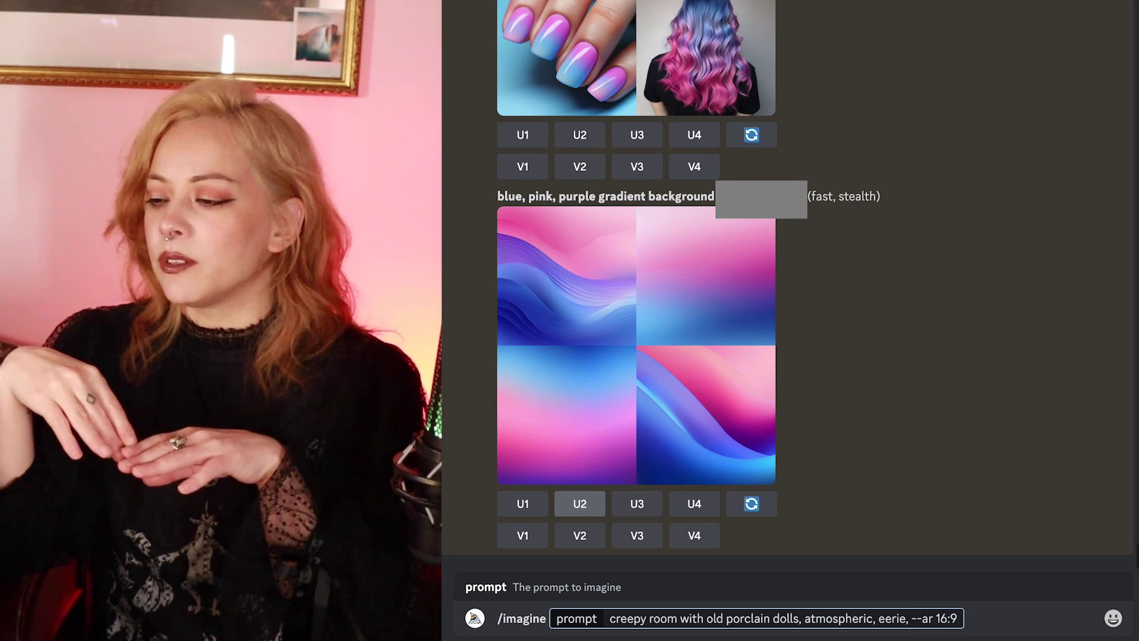
{"action": "type", "text": ":9"}
{"action": "key", "text": "Return"}
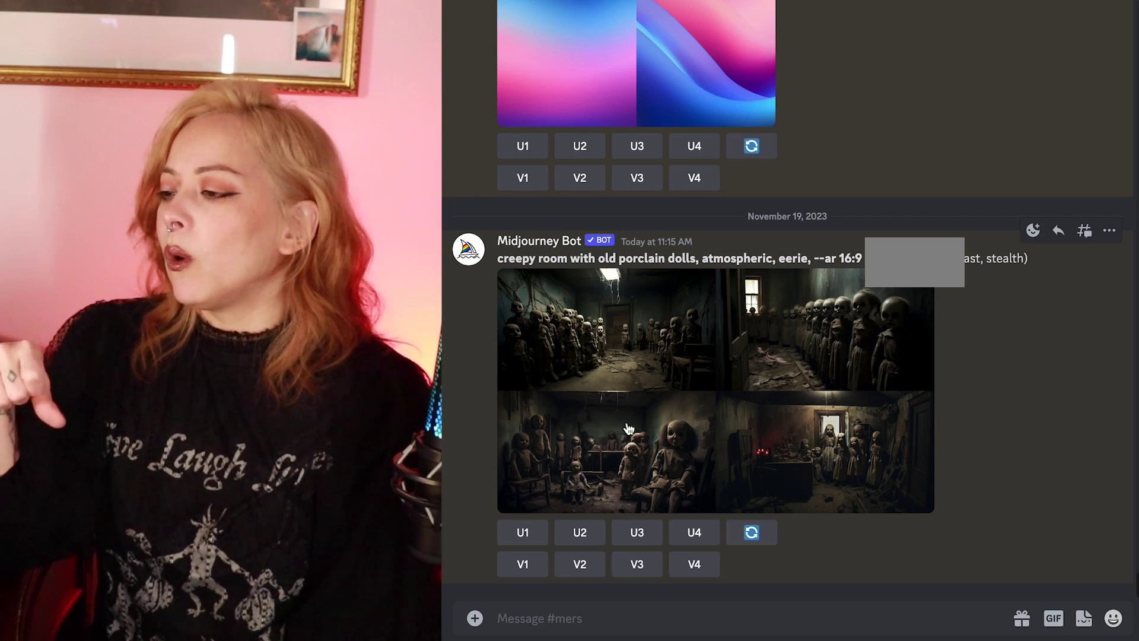
Step: Preview the doll-room grid, then upscale image 4, the doorway room with red candles
{"action": "left_click", "coordinate": [630, 353]}
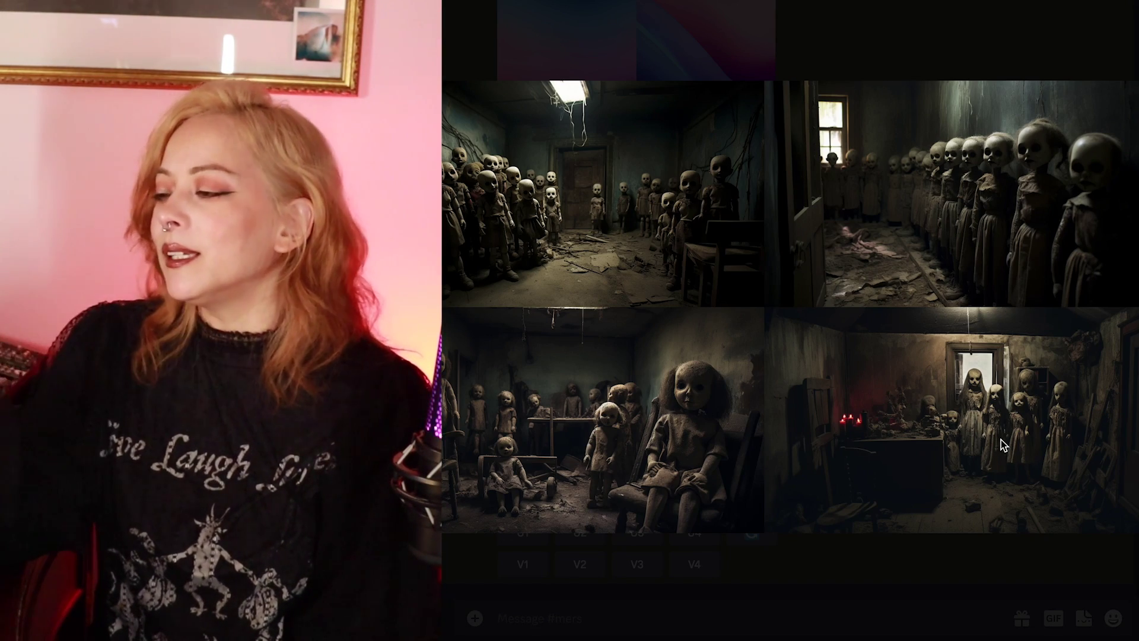
{"action": "left_click", "coordinate": [1047, 47]}
{"action": "left_click", "coordinate": [693, 536]}
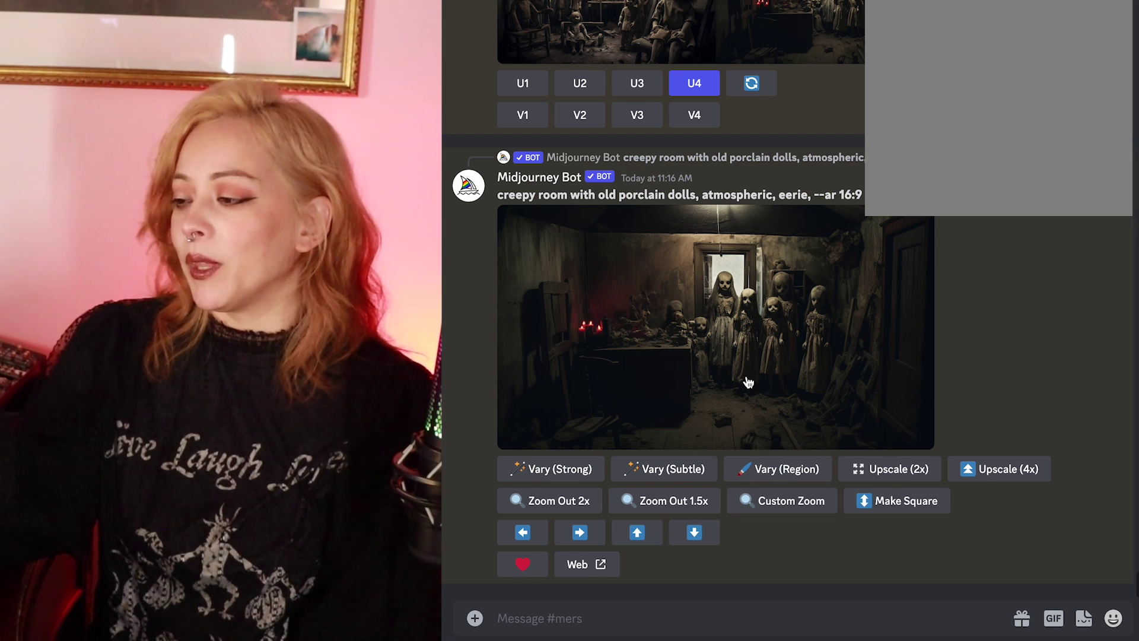
Step: Copy the upscaled doll-room image to the clipboard with Copy Image
{"action": "left_click", "coordinate": [719, 393]}
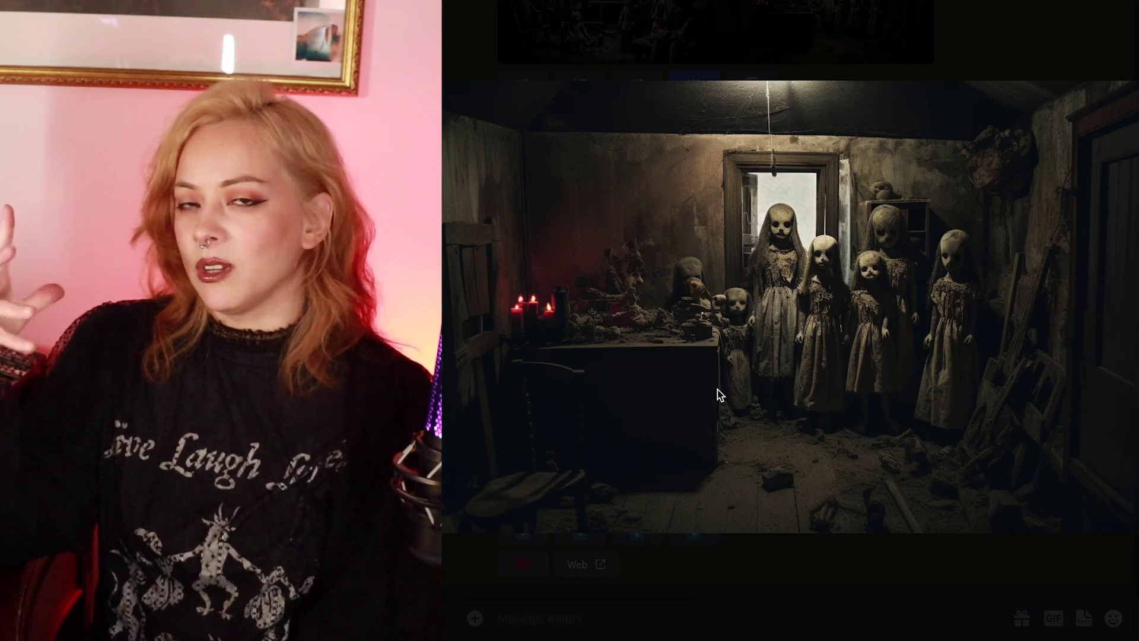
{"action": "key", "text": "Escape"}
{"action": "right_click", "coordinate": [749, 363]}
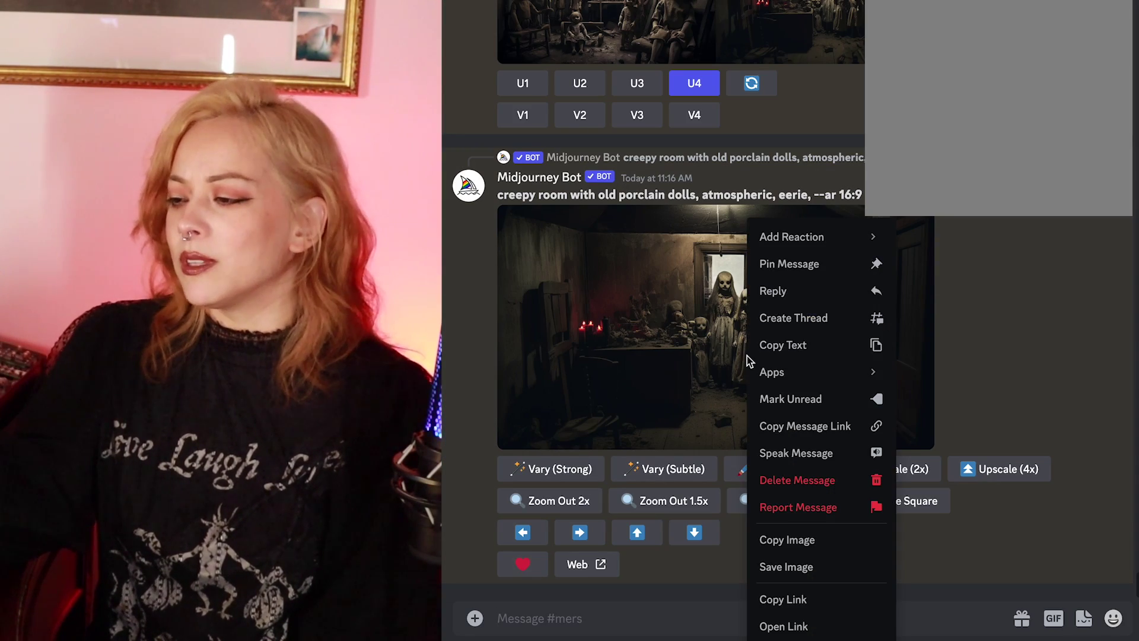
{"action": "left_click", "coordinate": [697, 380]}
{"action": "key", "text": "Escape"}
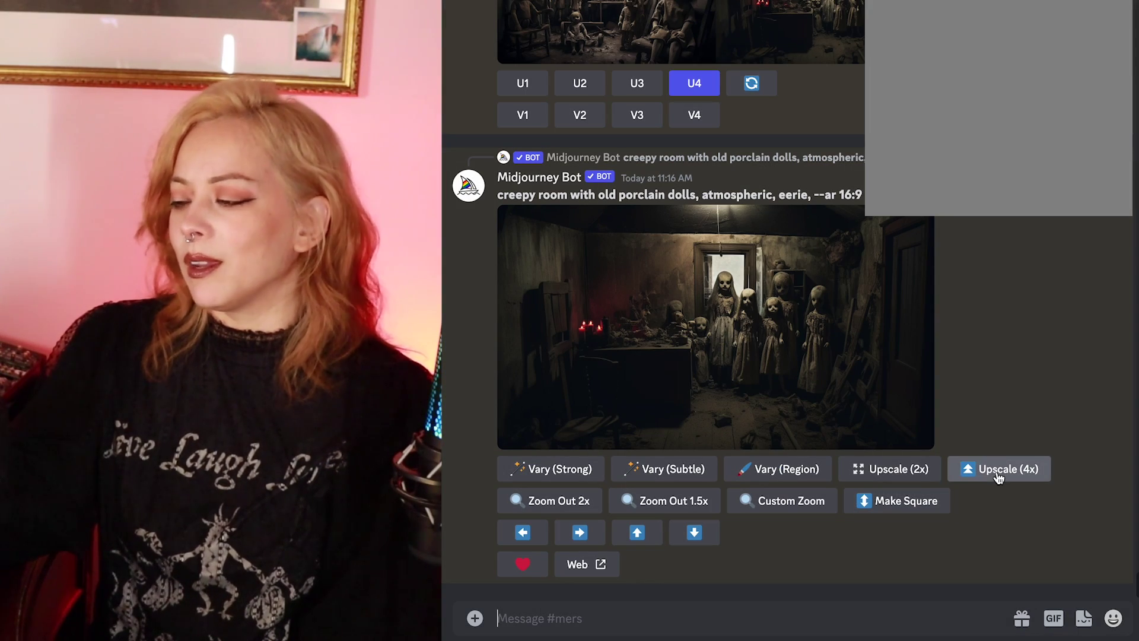
{"action": "right_click", "coordinate": [771, 363]}
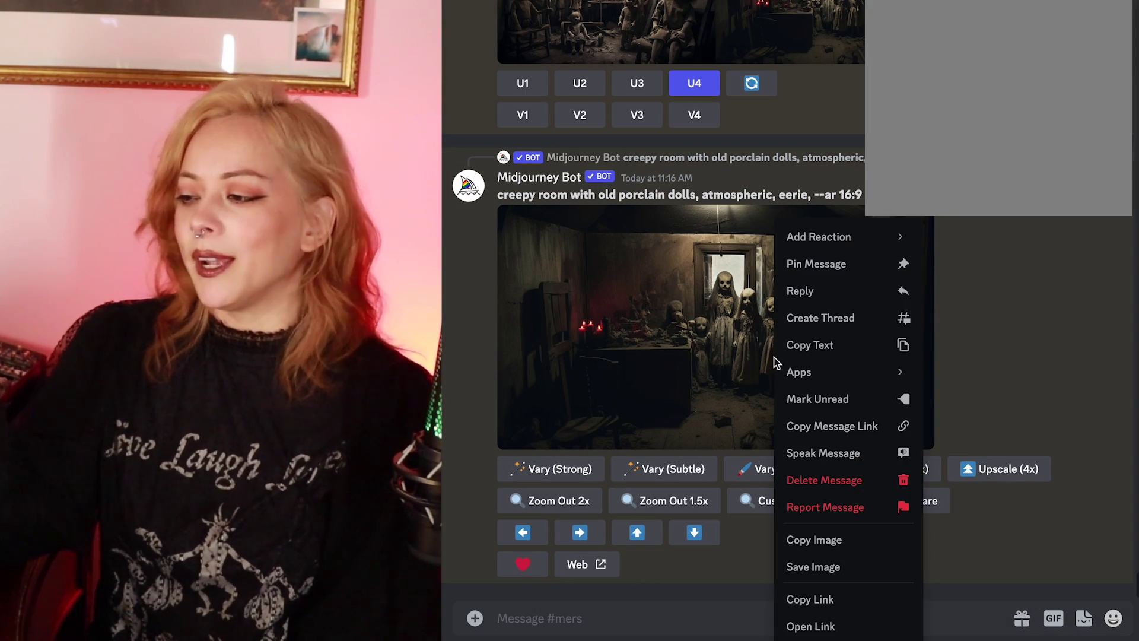
{"action": "left_click", "coordinate": [827, 541]}
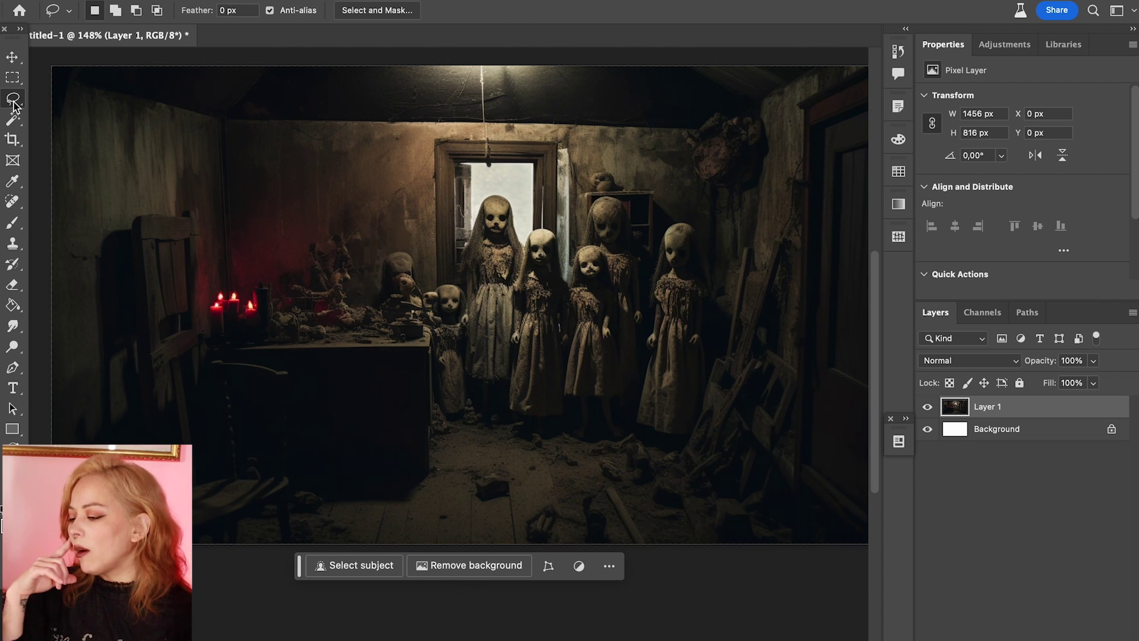
Step: Lasso the corner left of the table and generate an 'old chair' there with Generative Fill
{"action": "mouse_move", "coordinate": [333, 541]}
{"action": "left_mouse_down"}
{"action": "mouse_move", "coordinate": [300, 363]}
{"action": "mouse_move", "coordinate": [237, 341]}
{"action": "left_mouse_up"}
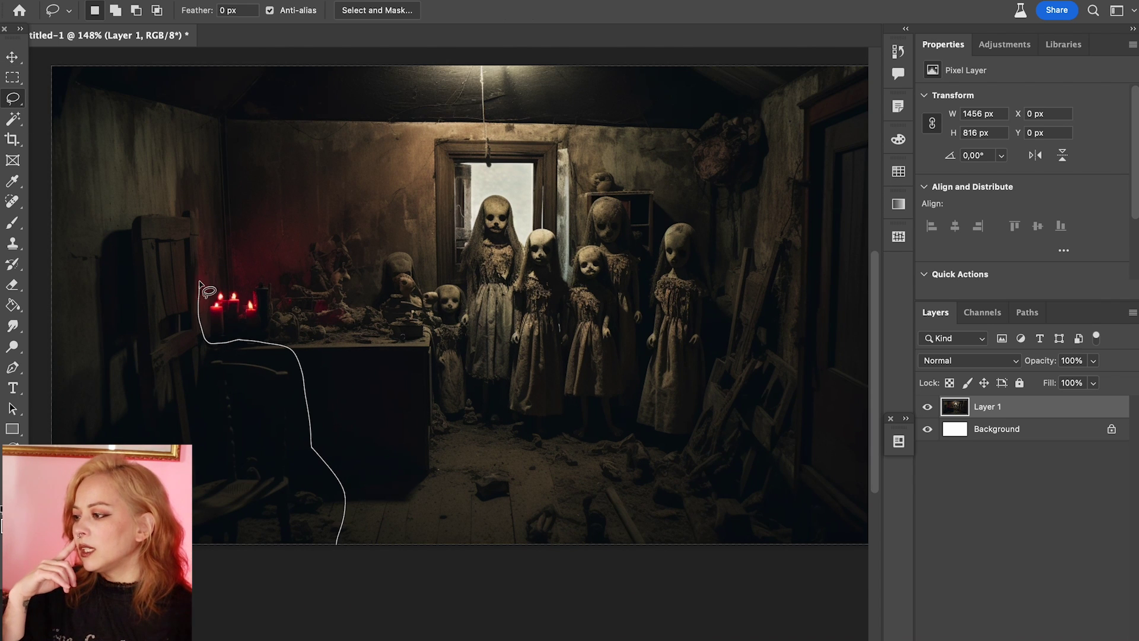
{"action": "mouse_move", "coordinate": [199, 282]}
{"action": "left_mouse_down"}
{"action": "mouse_move", "coordinate": [117, 315]}
{"action": "mouse_move", "coordinate": [113, 468]}
{"action": "mouse_move", "coordinate": [292, 572]}
{"action": "mouse_move", "coordinate": [208, 551]}
{"action": "left_mouse_up"}
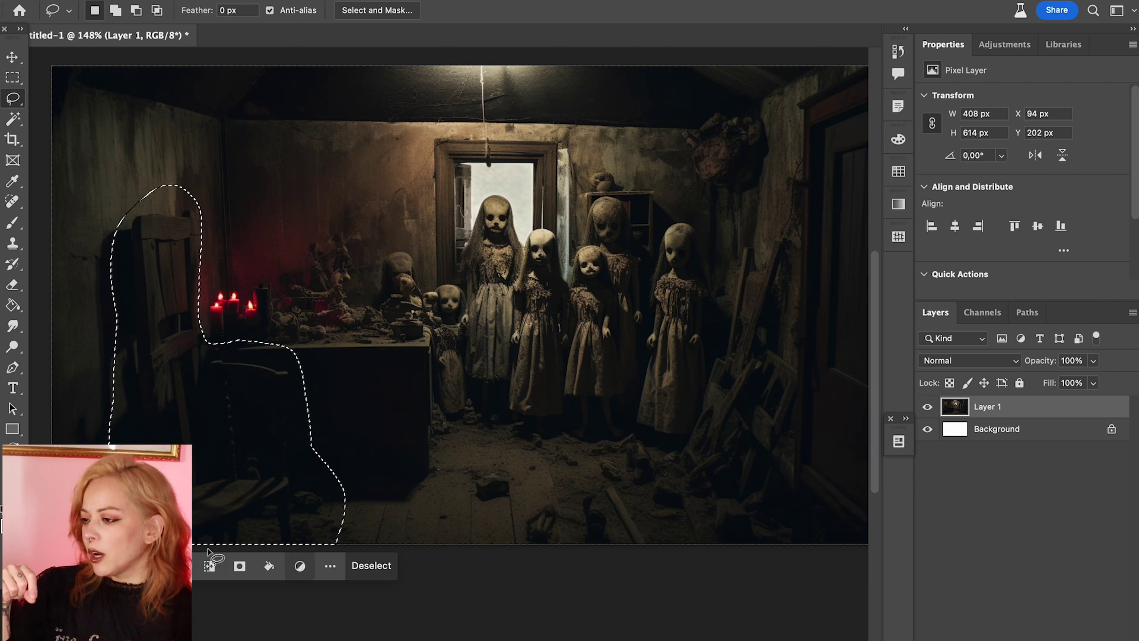
{"action": "left_click", "coordinate": [210, 565]}
{"action": "type", "text": "old chair"}
{"action": "left_click", "coordinate": [389, 565]}
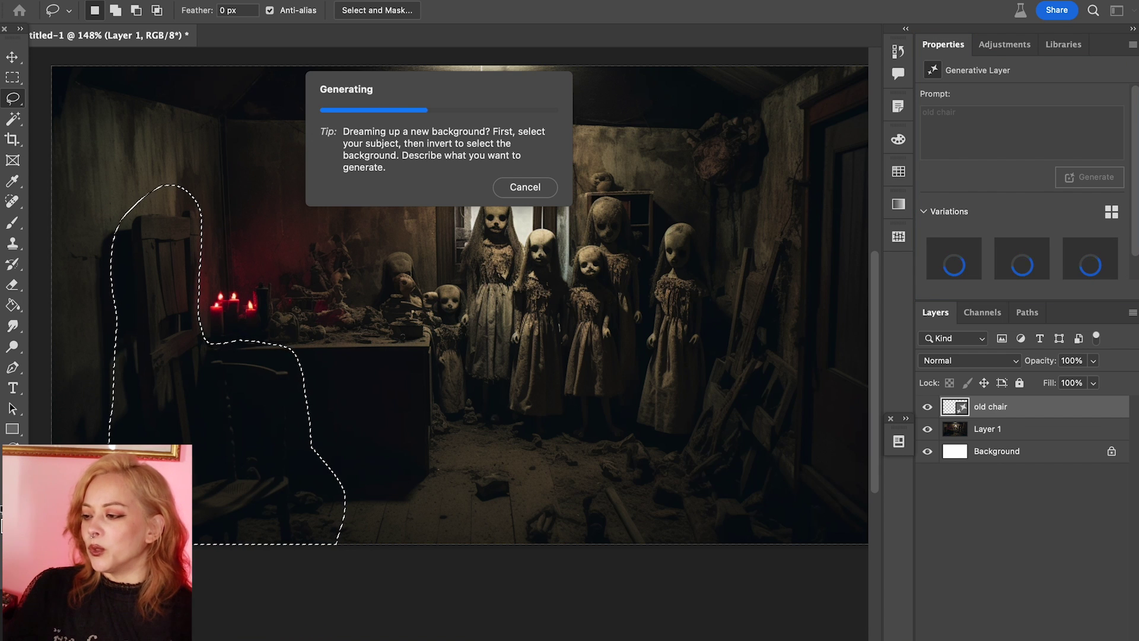
{"action": "key", "text": "F2"}
Step: Cycle through old chair variations 1/3 to 3/3 and settle back on variation 1
{"action": "mouse_move", "coordinate": [301, 635]}
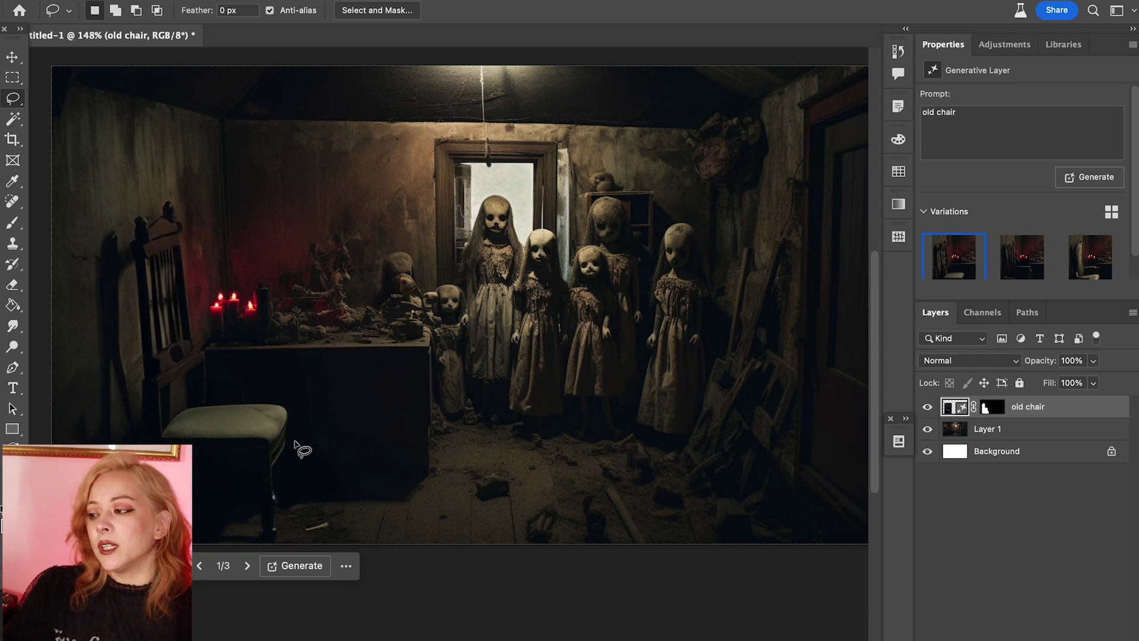
{"action": "key", "text": "v"}
{"action": "left_click", "coordinate": [248, 565]}
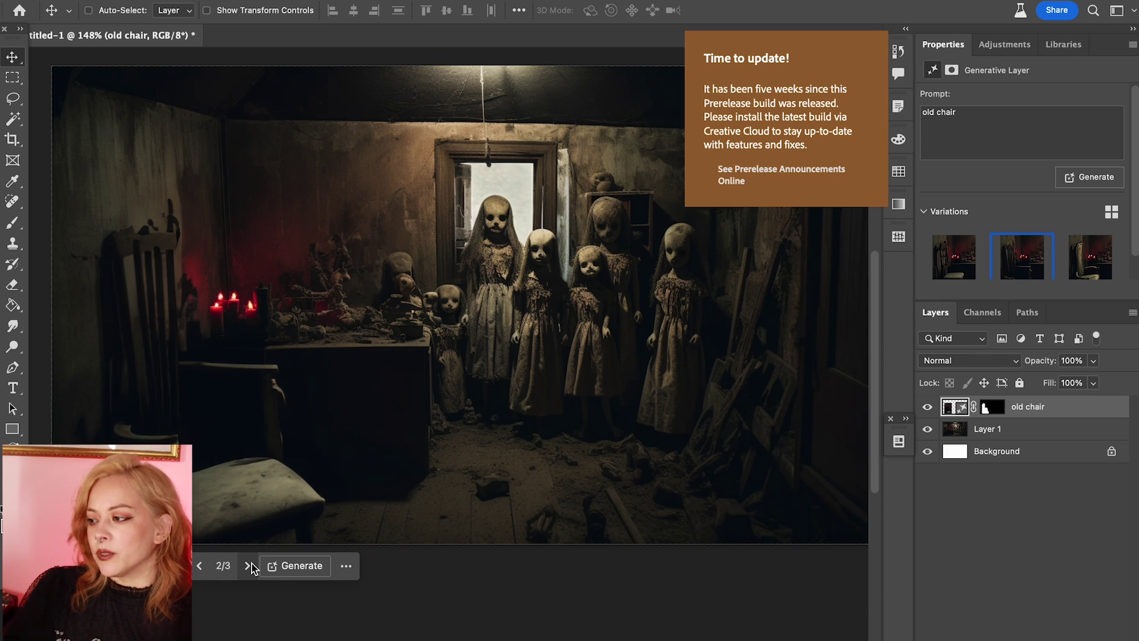
{"action": "left_click", "coordinate": [248, 565]}
{"action": "left_click", "coordinate": [200, 565]}
{"action": "left_click", "coordinate": [200, 565]}
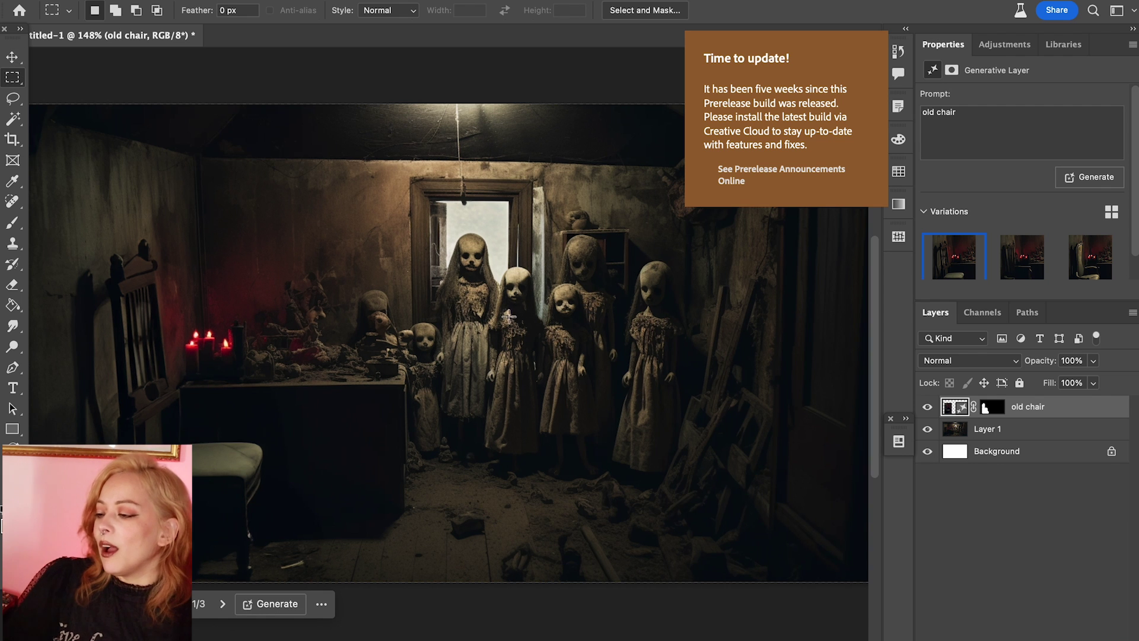
Step: Lasso the doorway doll's face and generate 'eyes' there with Generative Fill
{"action": "scroll", "coordinate": [495, 279], "scroll_direction": "up", "scroll_amount": 4}
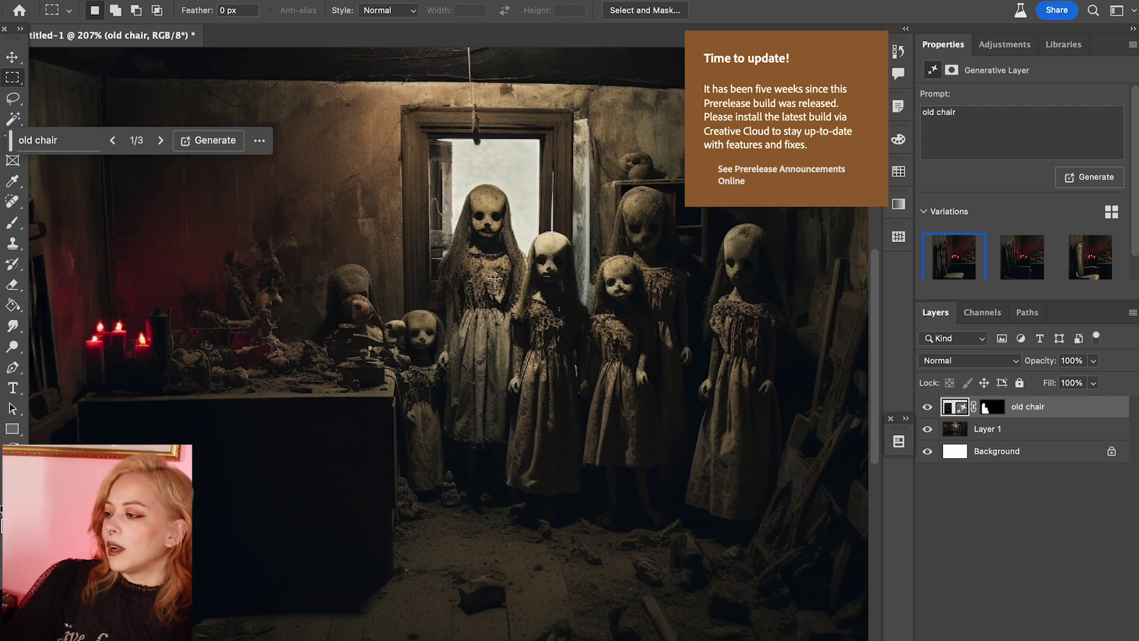
{"action": "left_click", "coordinate": [13, 98]}
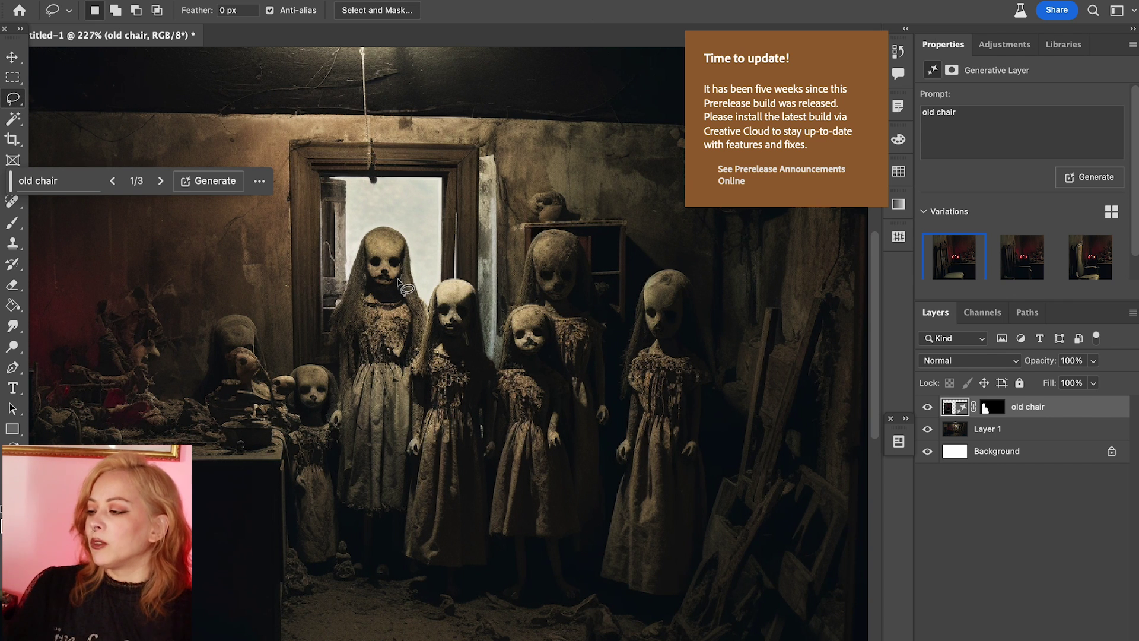
{"action": "left_click_drag", "start_coordinate": [398, 279], "coordinate": [397, 278]}
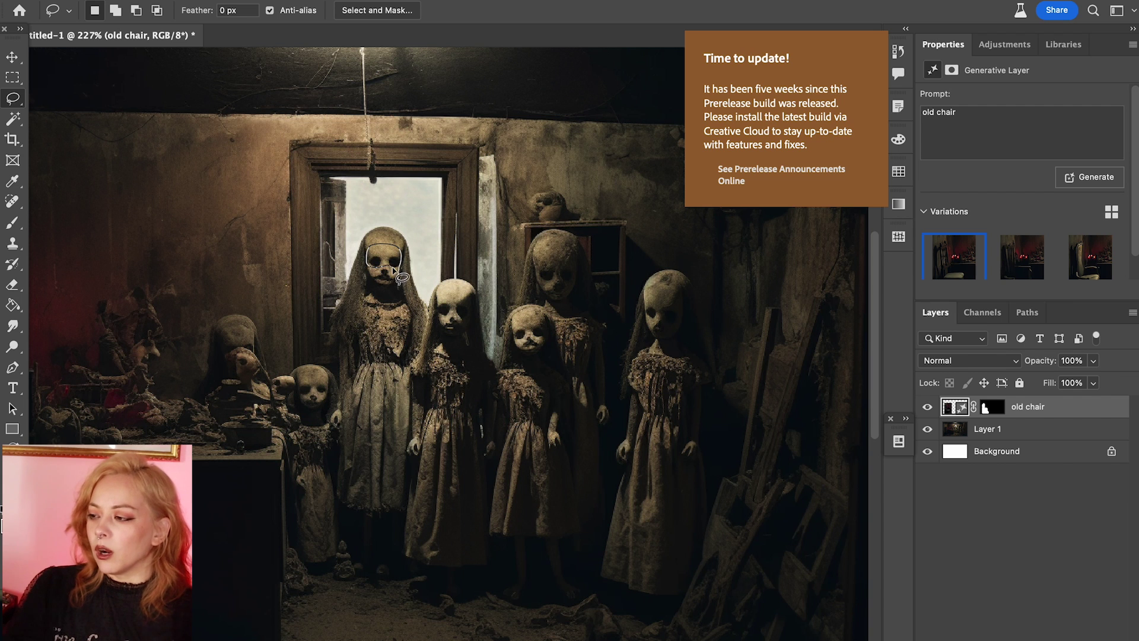
{"action": "left_click_drag", "start_coordinate": [398, 271], "coordinate": [399, 271]}
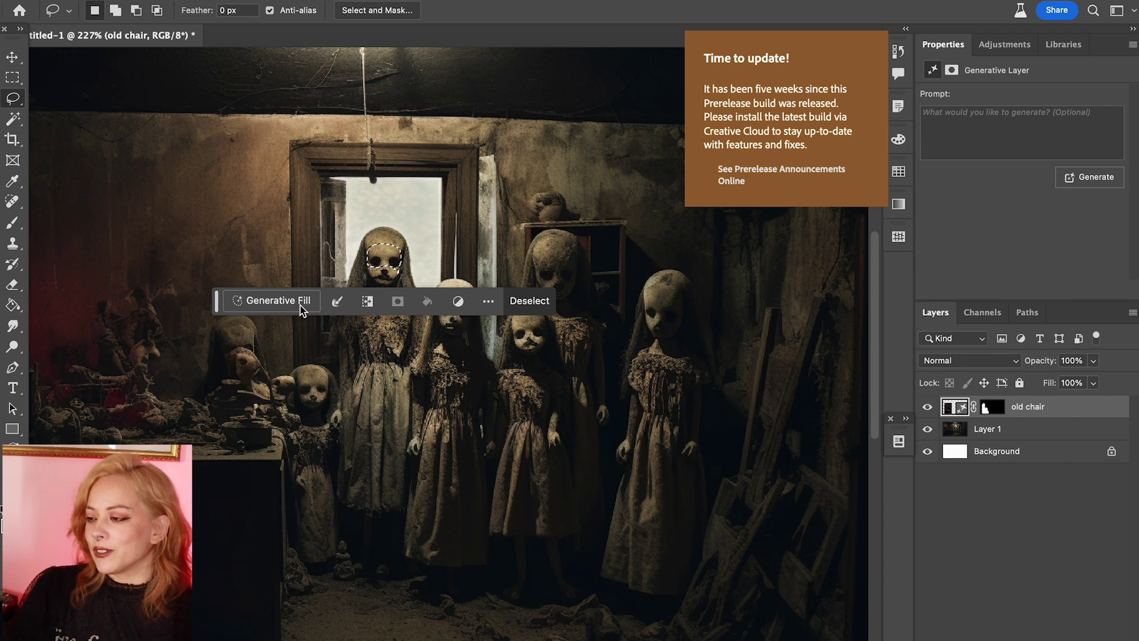
{"action": "left_click", "coordinate": [303, 307]}
{"action": "type", "text": "ey"}
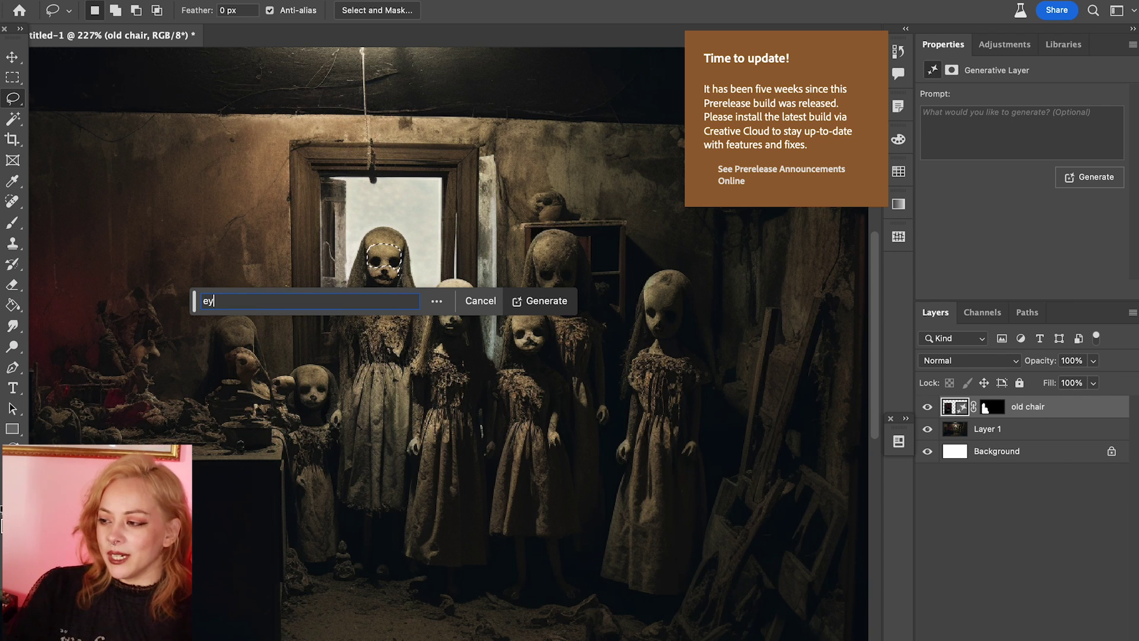
{"action": "type", "text": "es"}
{"action": "left_click", "coordinate": [541, 300]}
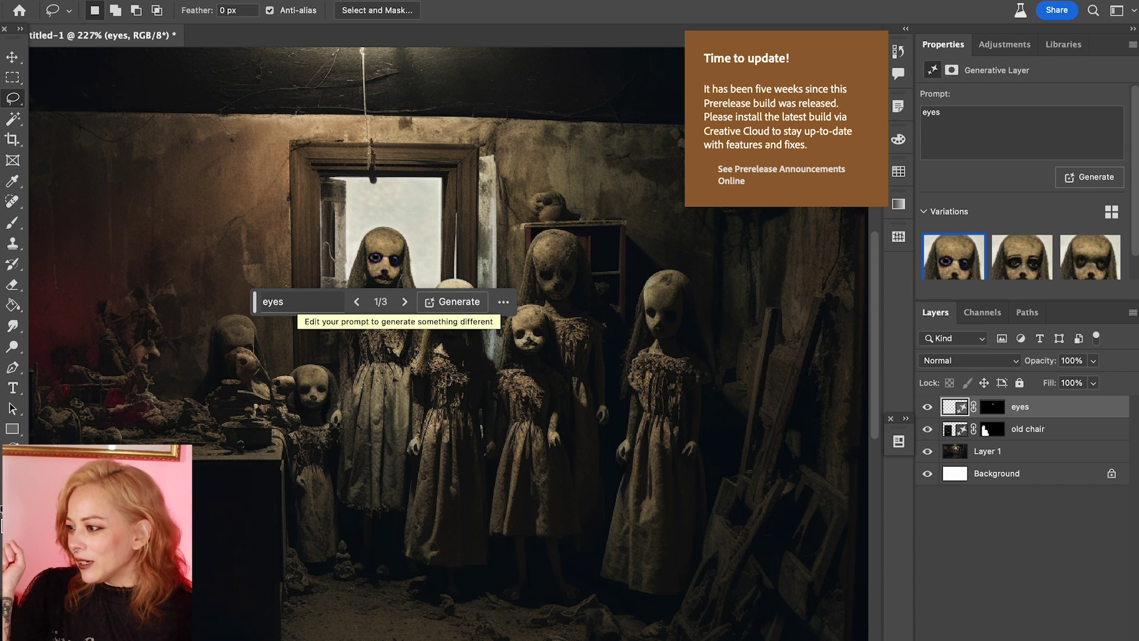
Step: Compare the generated eyes variations and keep variation 2 of 3
{"action": "left_click", "coordinate": [406, 302]}
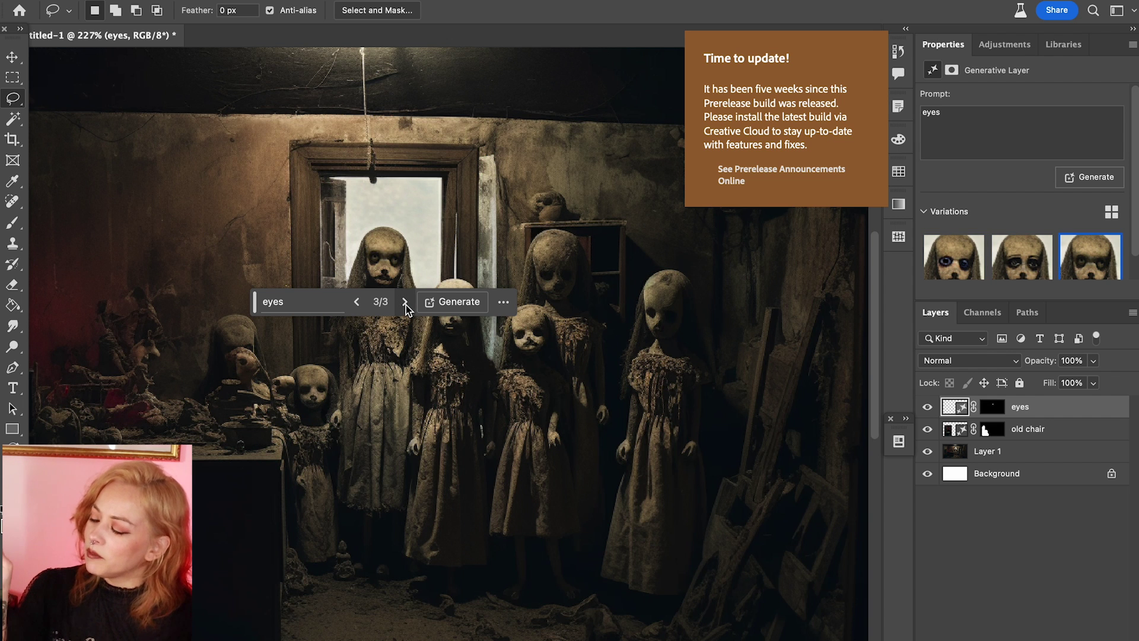
{"action": "left_click", "coordinate": [356, 302]}
{"action": "scroll", "coordinate": [381, 328], "scroll_direction": "up", "scroll_amount": 5}
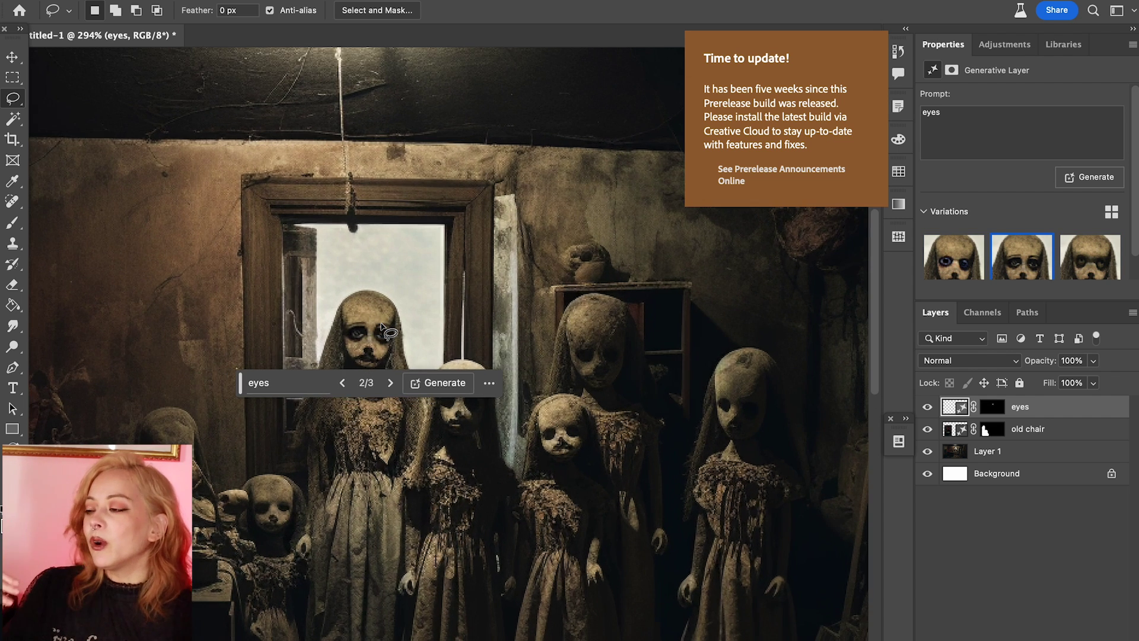
{"action": "scroll", "coordinate": [381, 328], "scroll_direction": "down", "scroll_amount": 2}
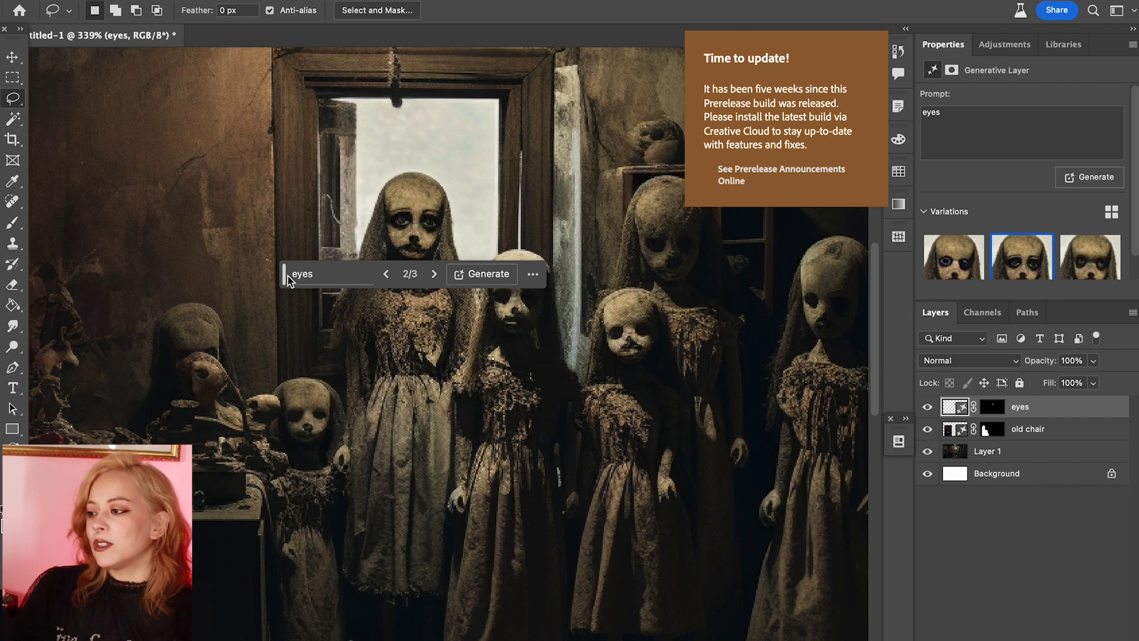
{"action": "left_click_drag", "start_coordinate": [287, 276], "coordinate": [393, 443]}
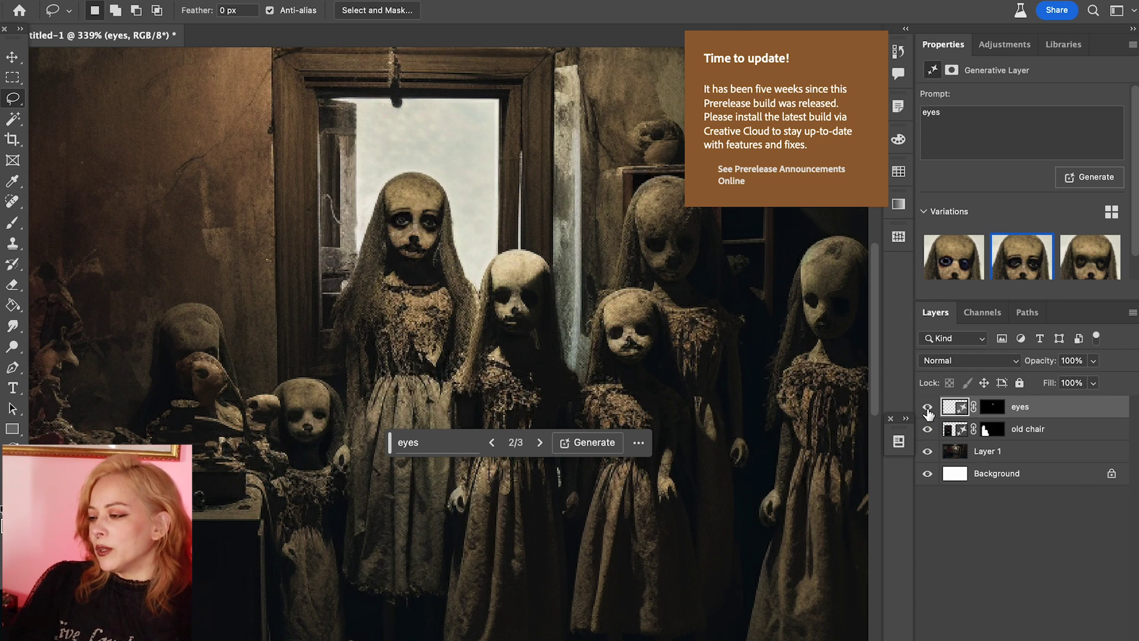
Step: Pick the Dodge tool at 6 px and rasterize the eyes layer
{"action": "left_click", "coordinate": [20, 350]}
{"action": "left_click", "coordinate": [60, 339]}
{"action": "left_click", "coordinate": [115, 13]}
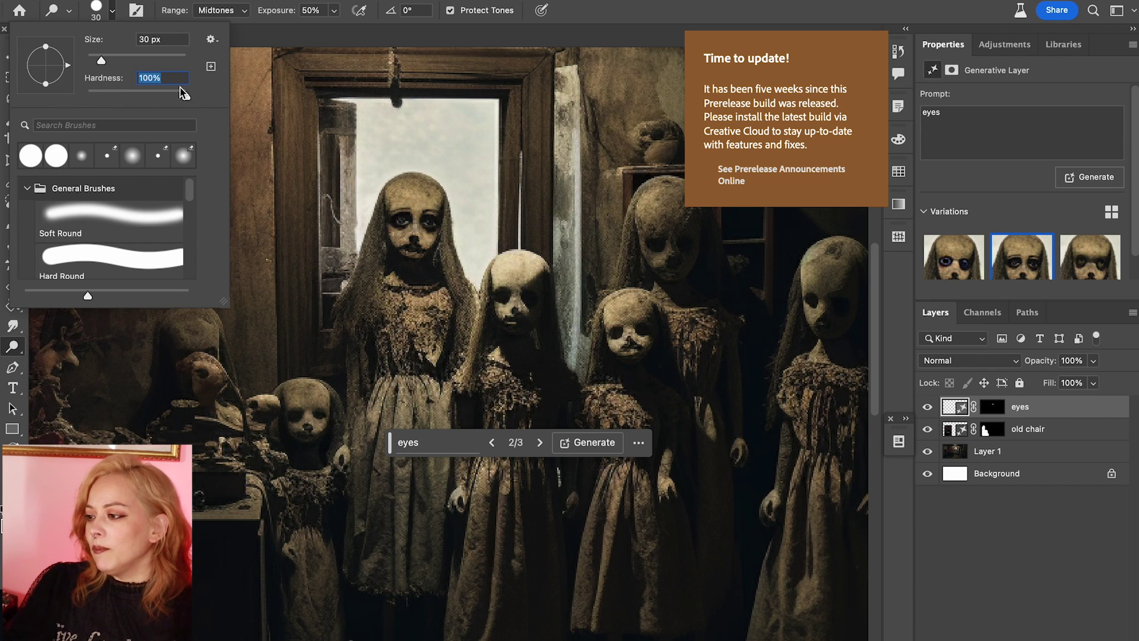
{"action": "type", "text": "6"}
{"action": "key", "text": "Return"}
{"action": "left_click", "coordinate": [439, 236]}
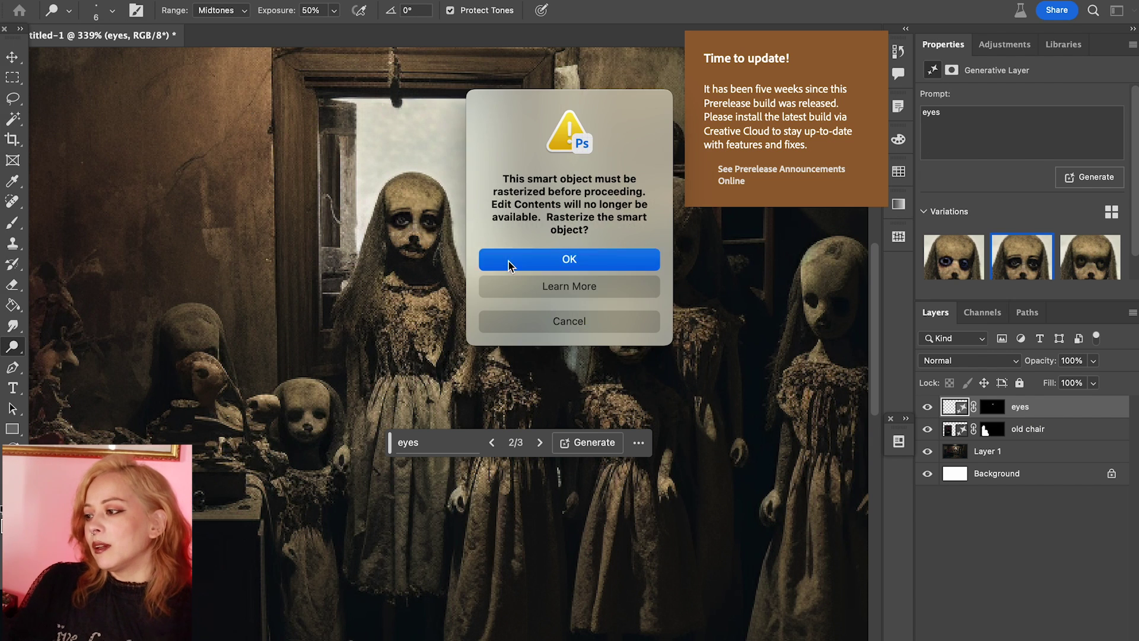
{"action": "left_click", "coordinate": [510, 261]}
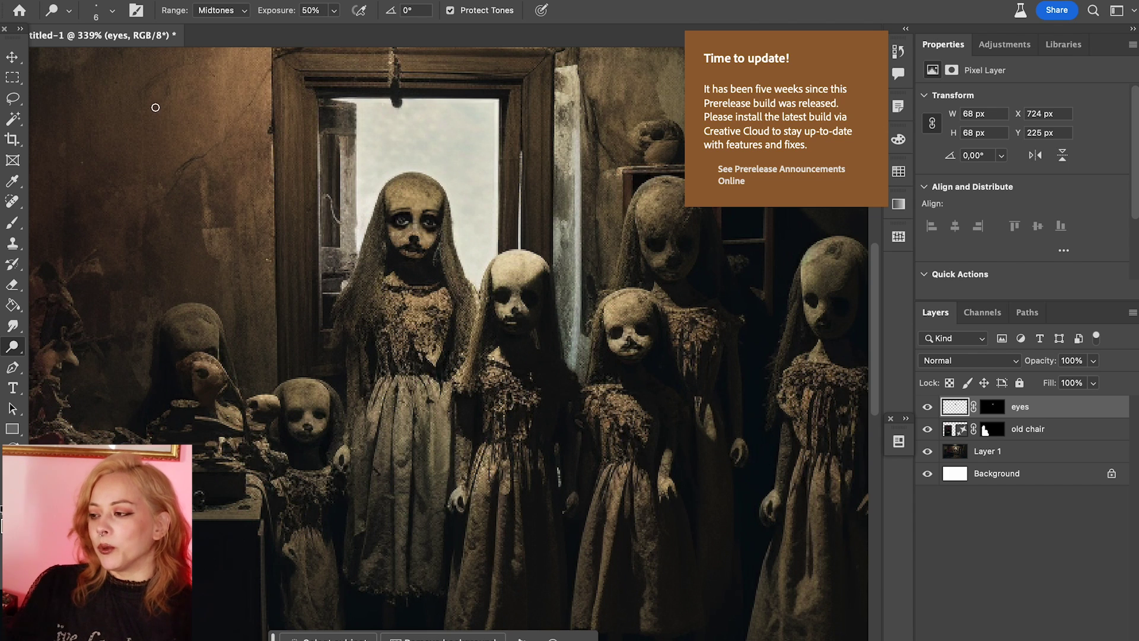
Step: Distort the eyes layer to squash the eyes to about 58 px high
{"action": "key", "text": "v"}
{"action": "scroll", "coordinate": [509, 233], "scroll_direction": "down", "scroll_amount": 3}
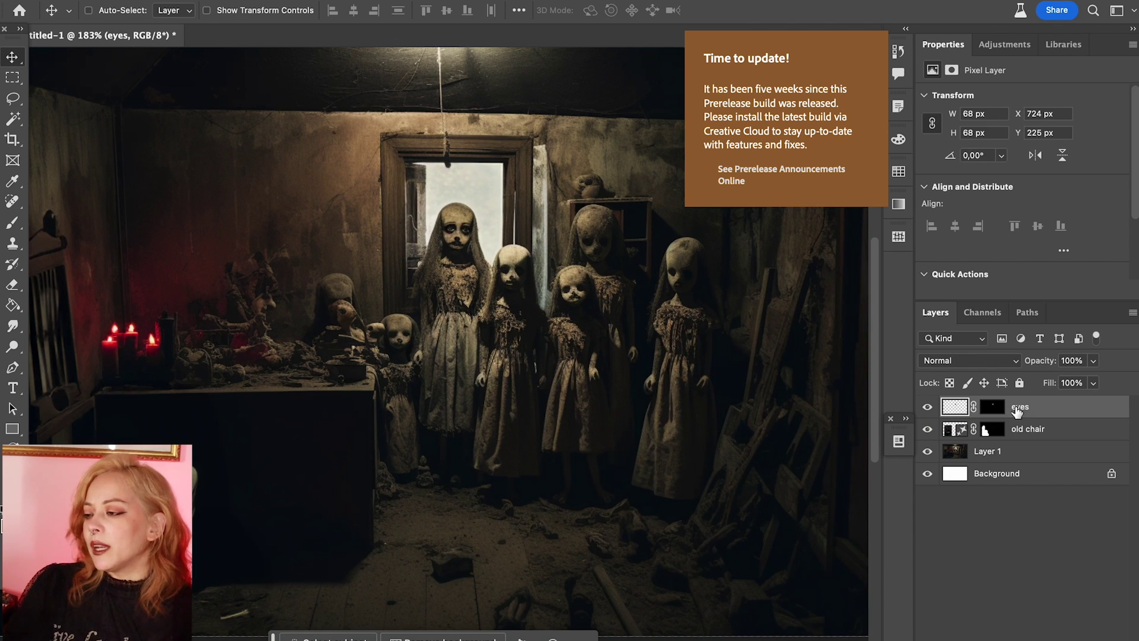
{"action": "scroll", "coordinate": [496, 207], "scroll_direction": "up", "scroll_amount": 3}
{"action": "key", "text": "super+t"}
{"action": "right_click", "coordinate": [424, 230]}
{"action": "left_click", "coordinate": [450, 314]}
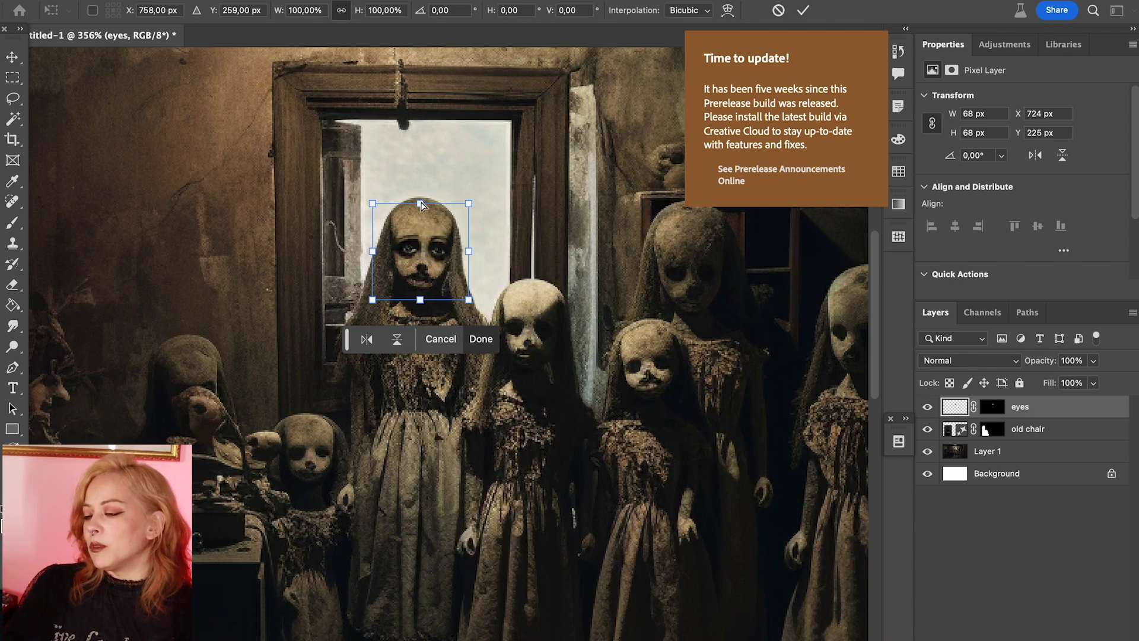
{"action": "left_click_drag", "start_coordinate": [420, 204], "coordinate": [418, 211]}
{"action": "left_click_drag", "start_coordinate": [421, 299], "coordinate": [419, 292]}
{"action": "key", "text": "Return"}
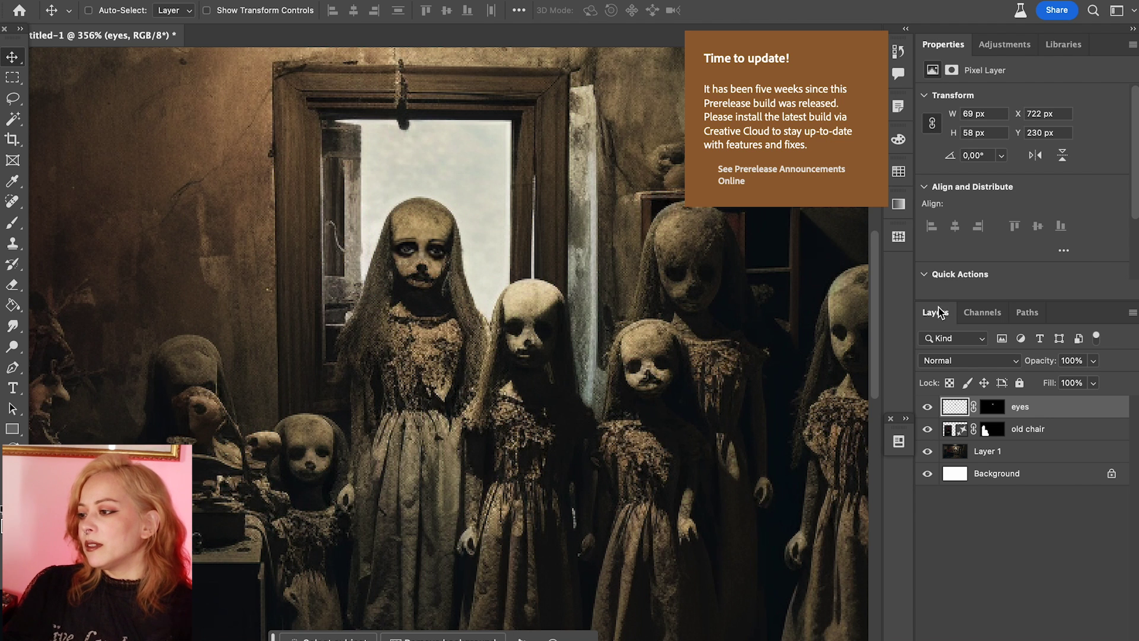
{"action": "left_click", "coordinate": [928, 407]}
{"action": "left_click", "coordinate": [928, 407]}
Step: Warp the eyes inward and bow their top down to fit the doll's face
{"action": "key", "text": "super+t"}
{"action": "right_click", "coordinate": [391, 257]}
{"action": "left_click", "coordinate": [429, 376]}
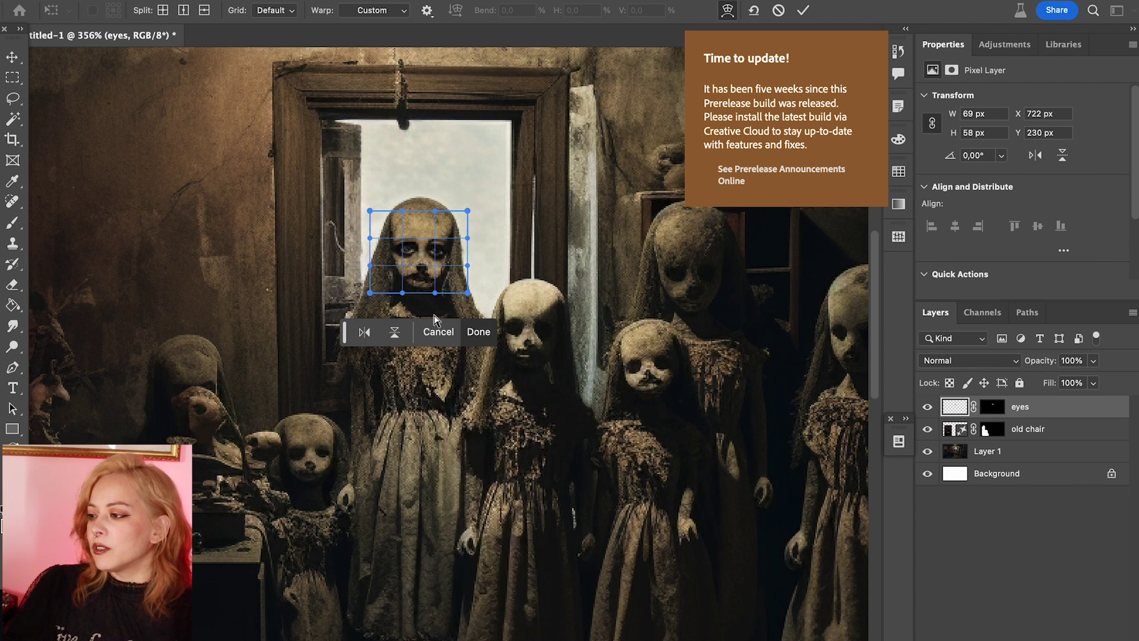
{"action": "scroll", "coordinate": [433, 319], "scroll_direction": "up", "scroll_amount": 3}
{"action": "left_click_drag", "start_coordinate": [373, 212], "coordinate": [380, 214]}
{"action": "left_click_drag", "start_coordinate": [466, 210], "coordinate": [419, 198]}
{"action": "key", "text": "Return"}
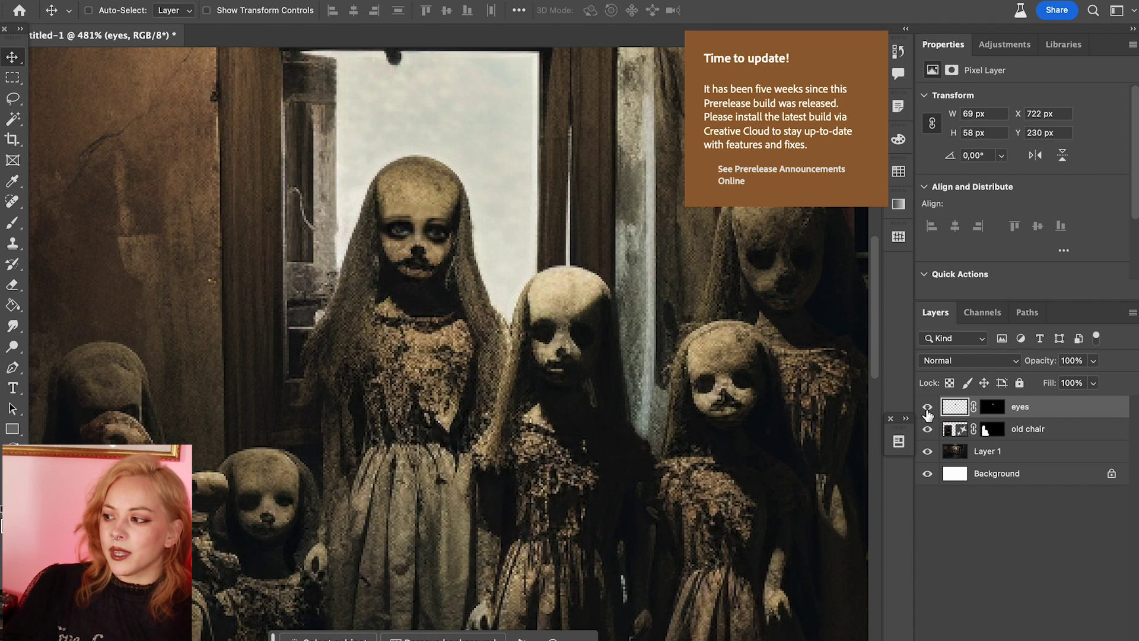
{"action": "left_click", "coordinate": [992, 408]}
{"action": "key", "text": "b"}
{"action": "scroll", "coordinate": [418, 344], "scroll_direction": "up", "scroll_amount": 3}
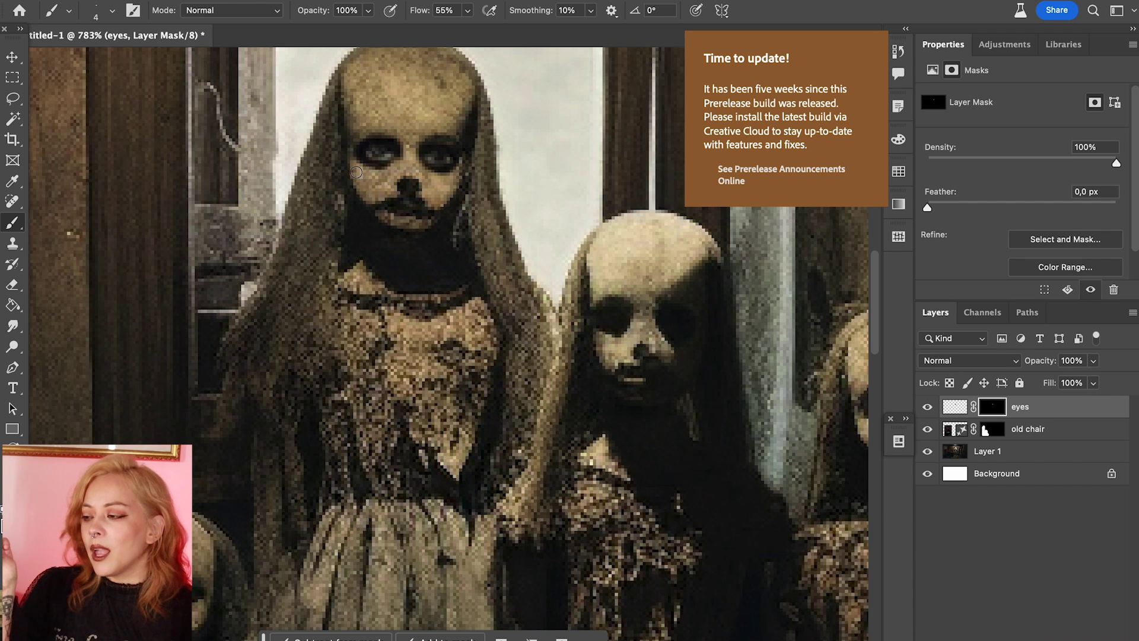
Step: Warp the eyes layer's mask over the doll's reshaped eyes
{"action": "key", "text": "ctrl+t"}
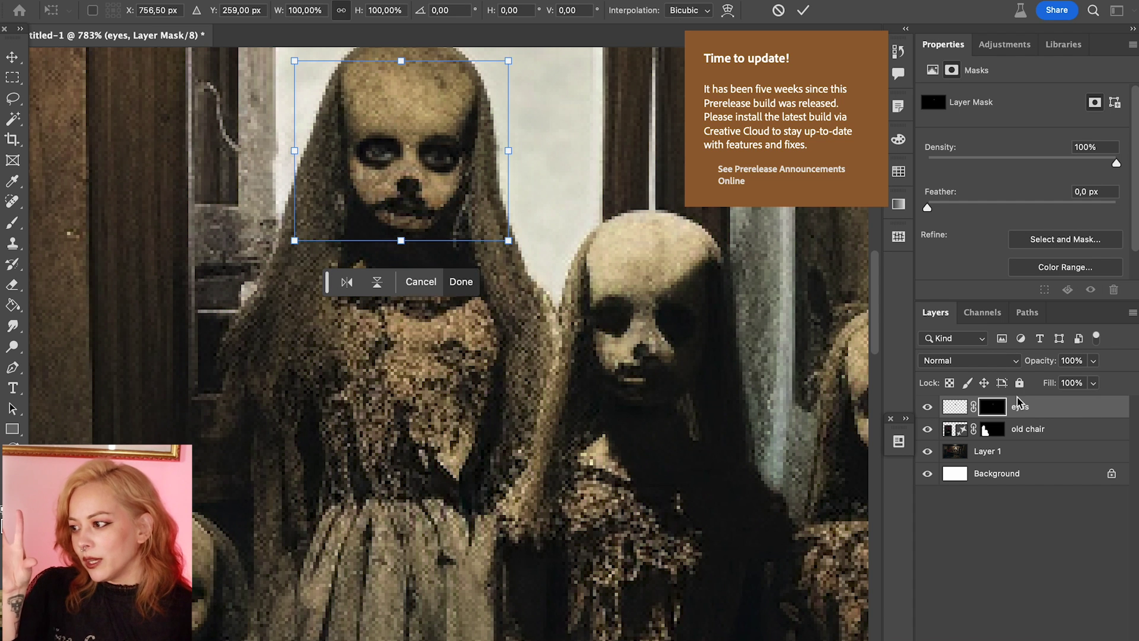
{"action": "right_click", "coordinate": [406, 138]}
{"action": "left_click", "coordinate": [445, 257]}
{"action": "right_click", "coordinate": [429, 153]}
{"action": "left_click_drag", "start_coordinate": [439, 156], "coordinate": [445, 149]}
{"action": "left_click_drag", "start_coordinate": [458, 139], "coordinate": [448, 145]}
{"action": "left_click", "coordinate": [459, 282]}
Step: Toggle the eyes layer on and off at full and zoomed views to compare
{"action": "left_click", "coordinate": [928, 409]}
{"action": "left_click", "coordinate": [928, 407]}
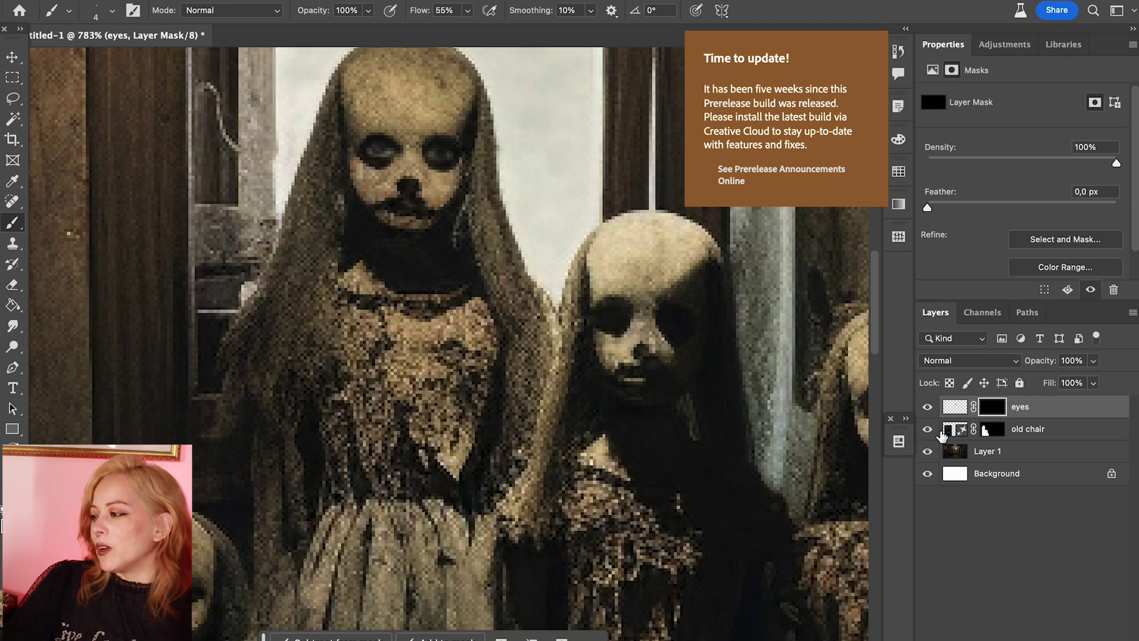
{"action": "key", "text": "ctrl+0"}
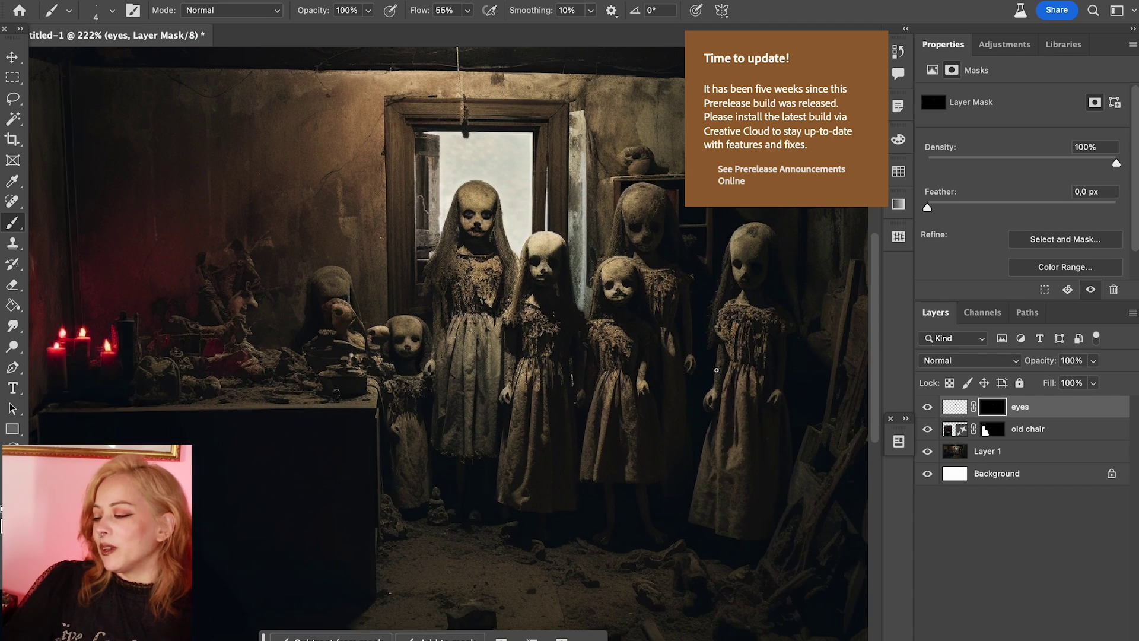
{"action": "left_click", "coordinate": [928, 408]}
{"action": "left_click", "coordinate": [928, 408]}
{"action": "key", "text": "super+plus"}
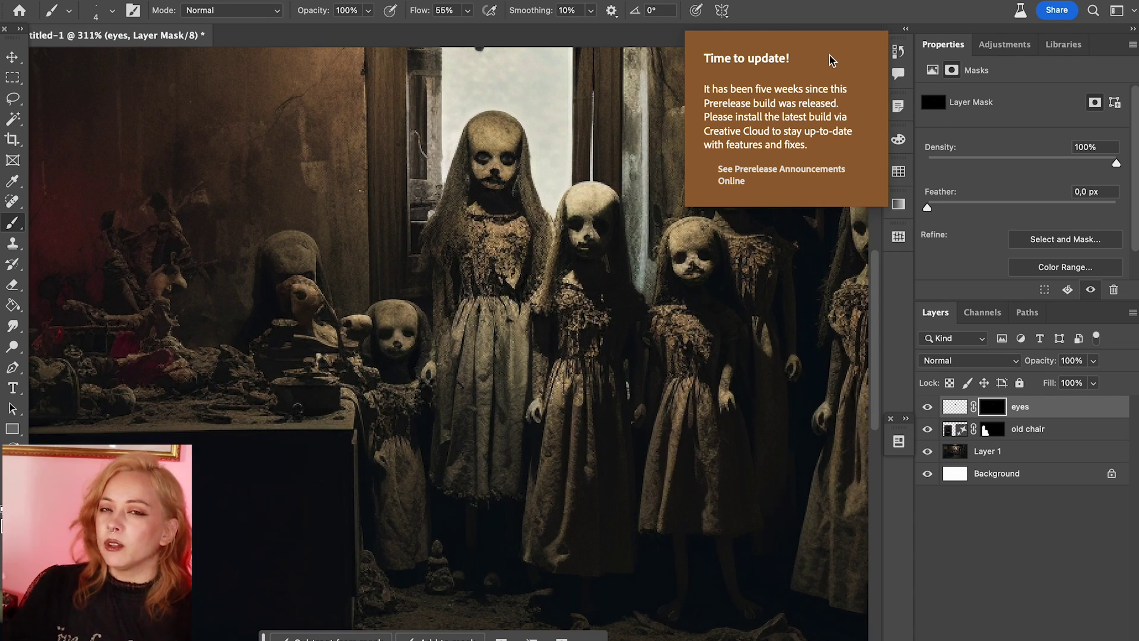
{"action": "scroll", "coordinate": [480, 211], "scroll_direction": "down", "scroll_amount": 2}
{"action": "scroll", "coordinate": [481, 211], "scroll_direction": "down", "scroll_amount": 2}
{"action": "left_click", "coordinate": [12, 99]}
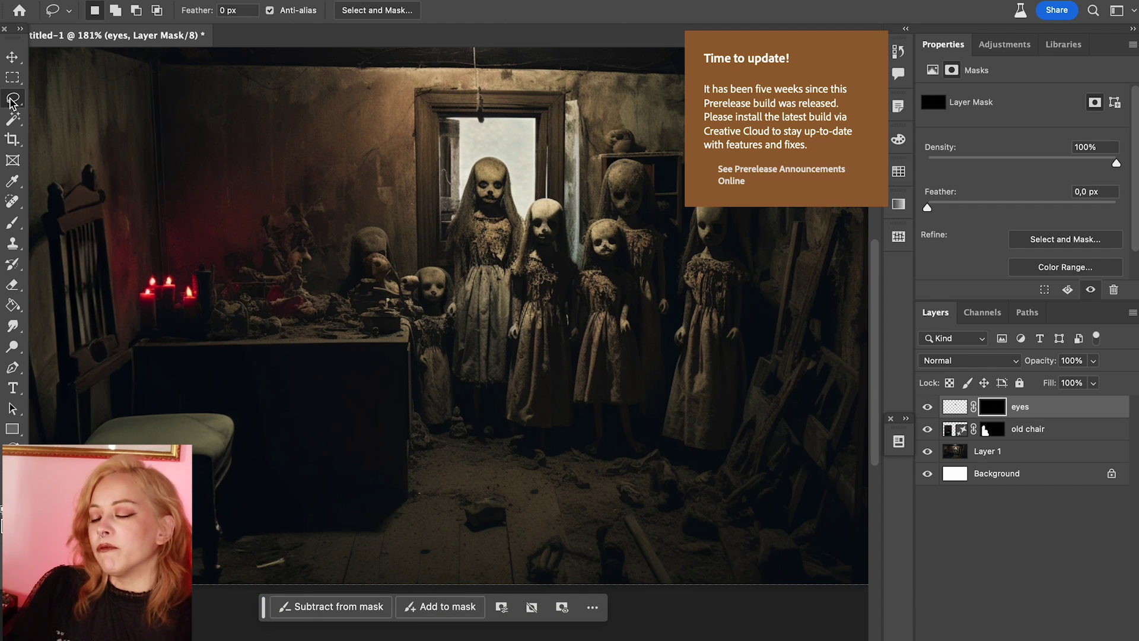
{"action": "left_click_drag", "start_coordinate": [567, 556], "coordinate": [422, 547]}
{"action": "left_click", "coordinate": [416, 569]}
{"action": "type", "text": "cand"}
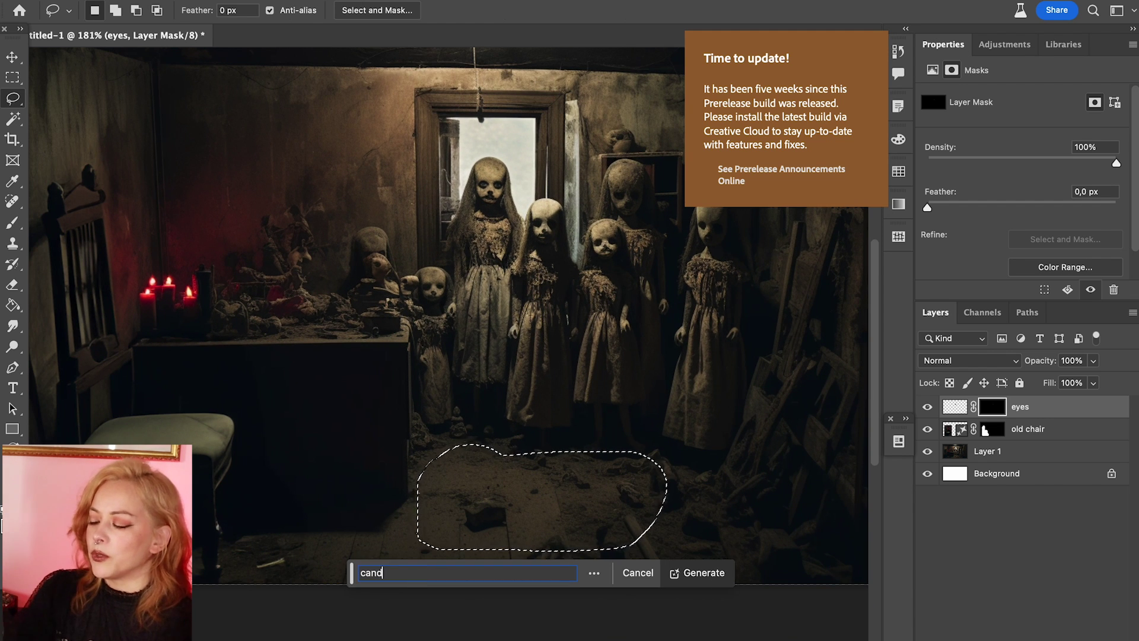
{"action": "type", "text": "les"}
{"action": "key", "text": "Return"}
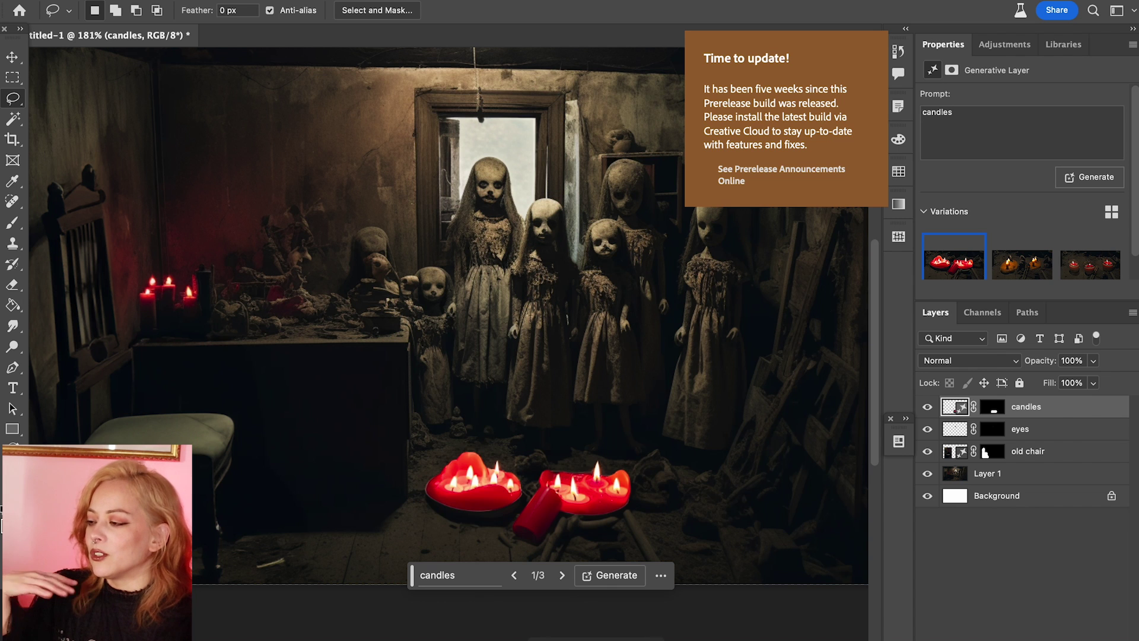
{"action": "left_click", "coordinate": [563, 578]}
{"action": "left_click", "coordinate": [563, 577]}
{"action": "left_click", "coordinate": [562, 578]}
{"action": "left_click", "coordinate": [562, 578]}
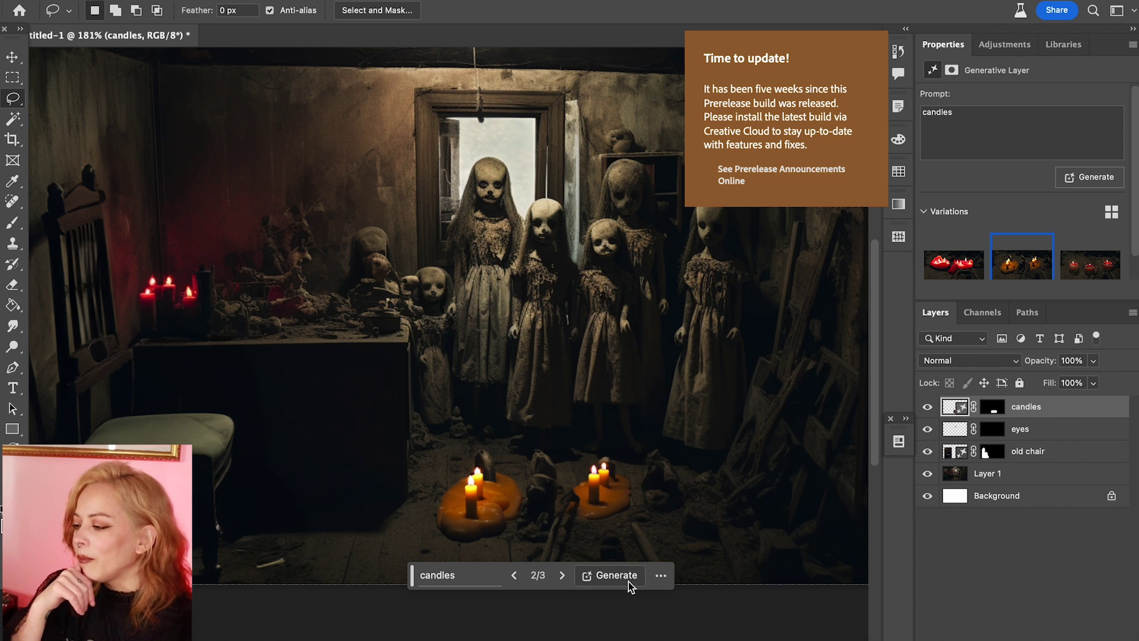
{"action": "key", "text": "Delete"}
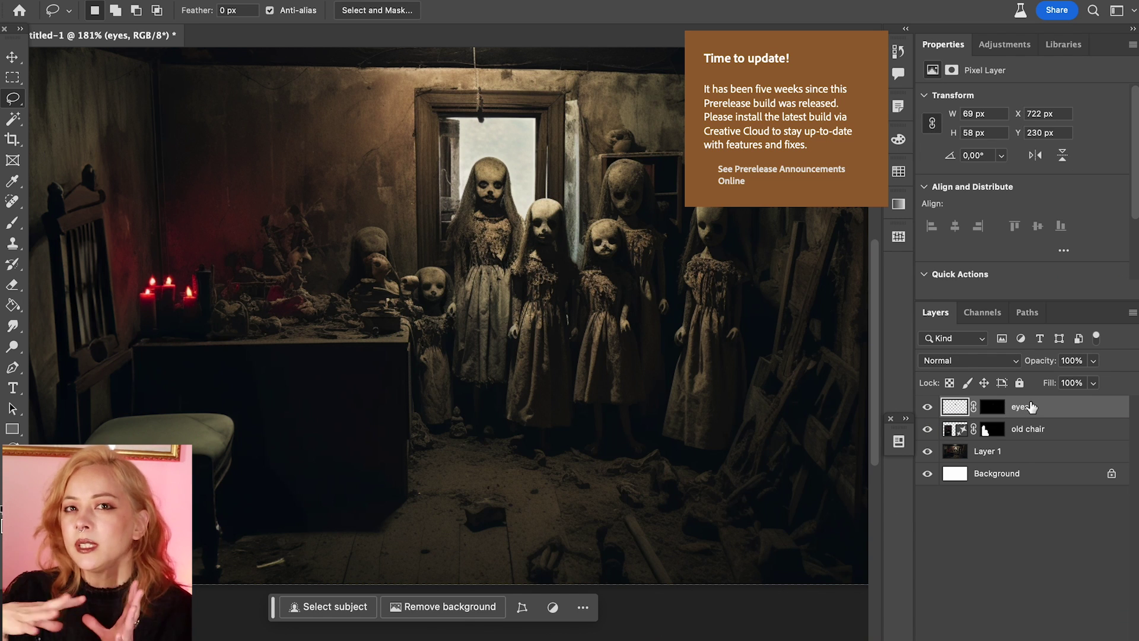
Step: Rename the eyes layer to 'eyes open' and Layer 1 to 'doll room'
{"action": "type", "text": "open"}
{"action": "key", "text": "Return"}
{"action": "left_click", "coordinate": [1025, 430]}
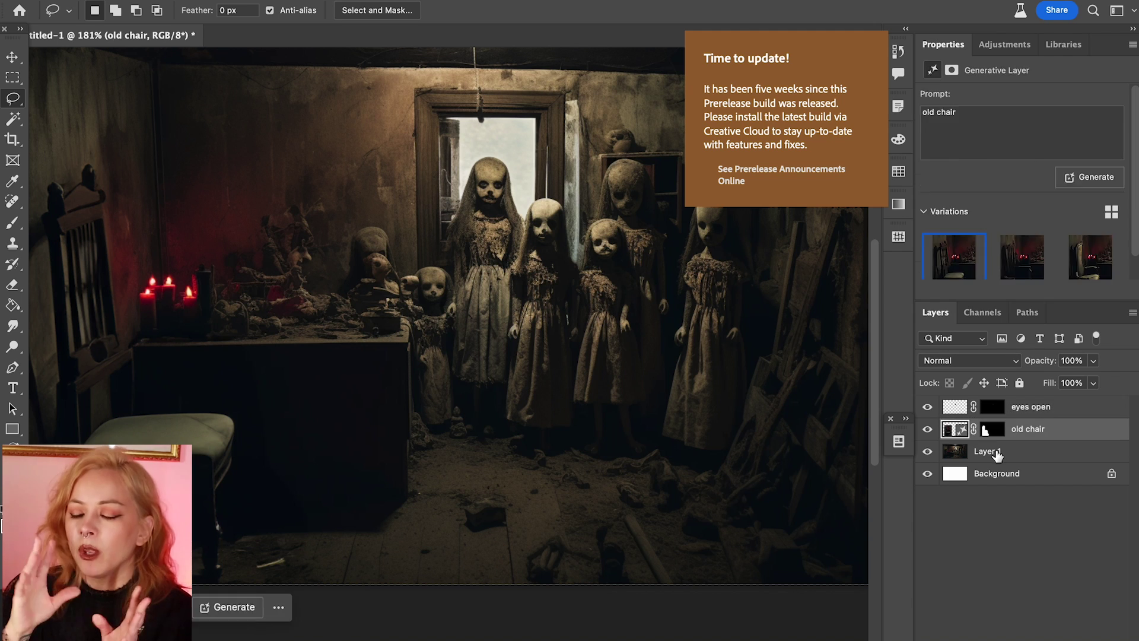
{"action": "double_click", "coordinate": [995, 450]}
{"action": "key", "text": "Return"}
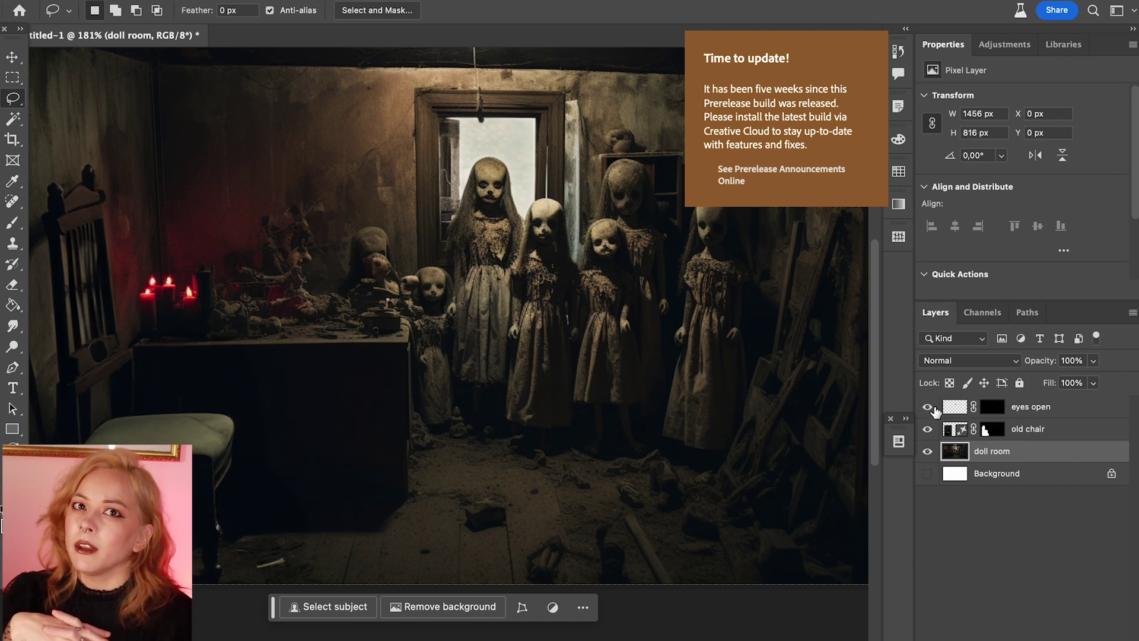
Step: Hide the eyes open and Background layers, keeping old chair and doll room visible
{"action": "left_click_drag", "start_coordinate": [927, 407], "coordinate": [928, 451]}
{"action": "left_click", "coordinate": [928, 408]}
{"action": "left_click", "coordinate": [927, 429]}
{"action": "left_click", "coordinate": [929, 451]}
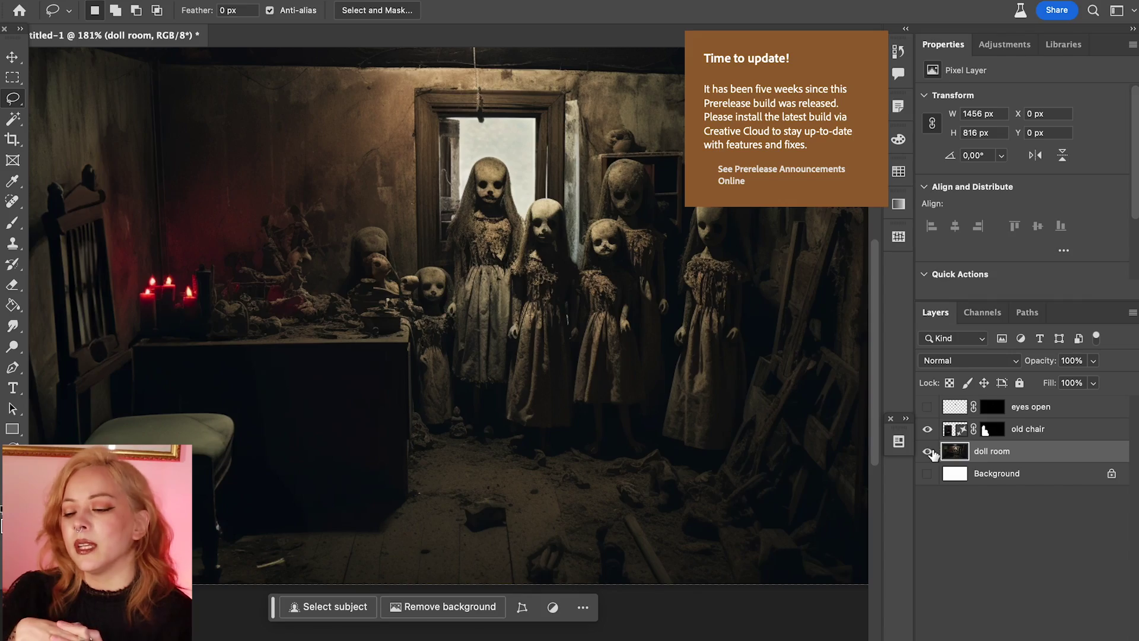